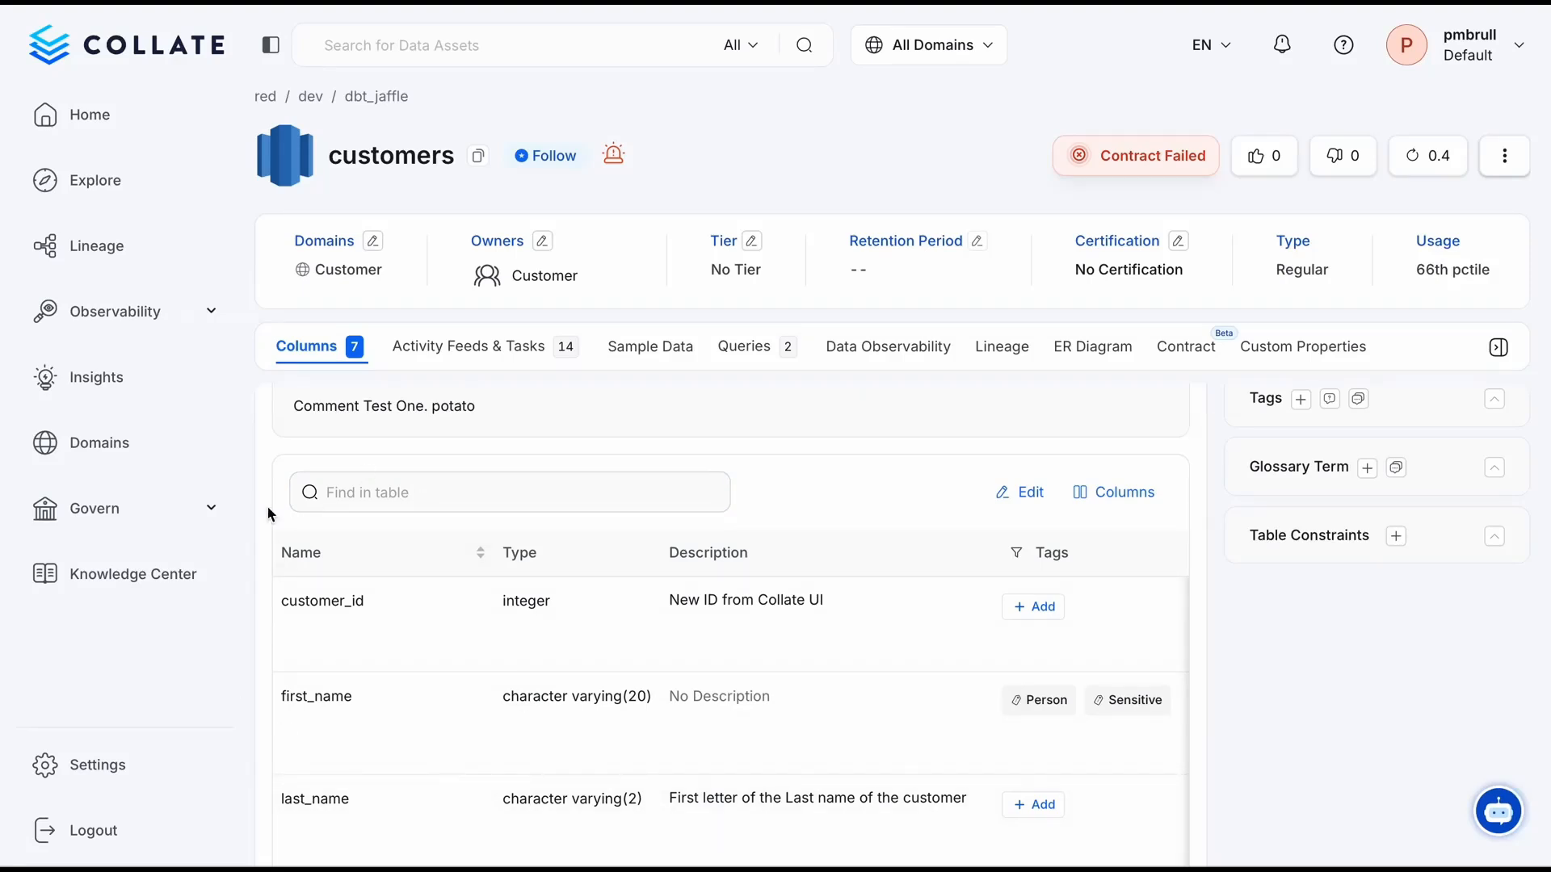
scroll(403, 719, "down", 4)
scroll(402, 714, "up", 4)
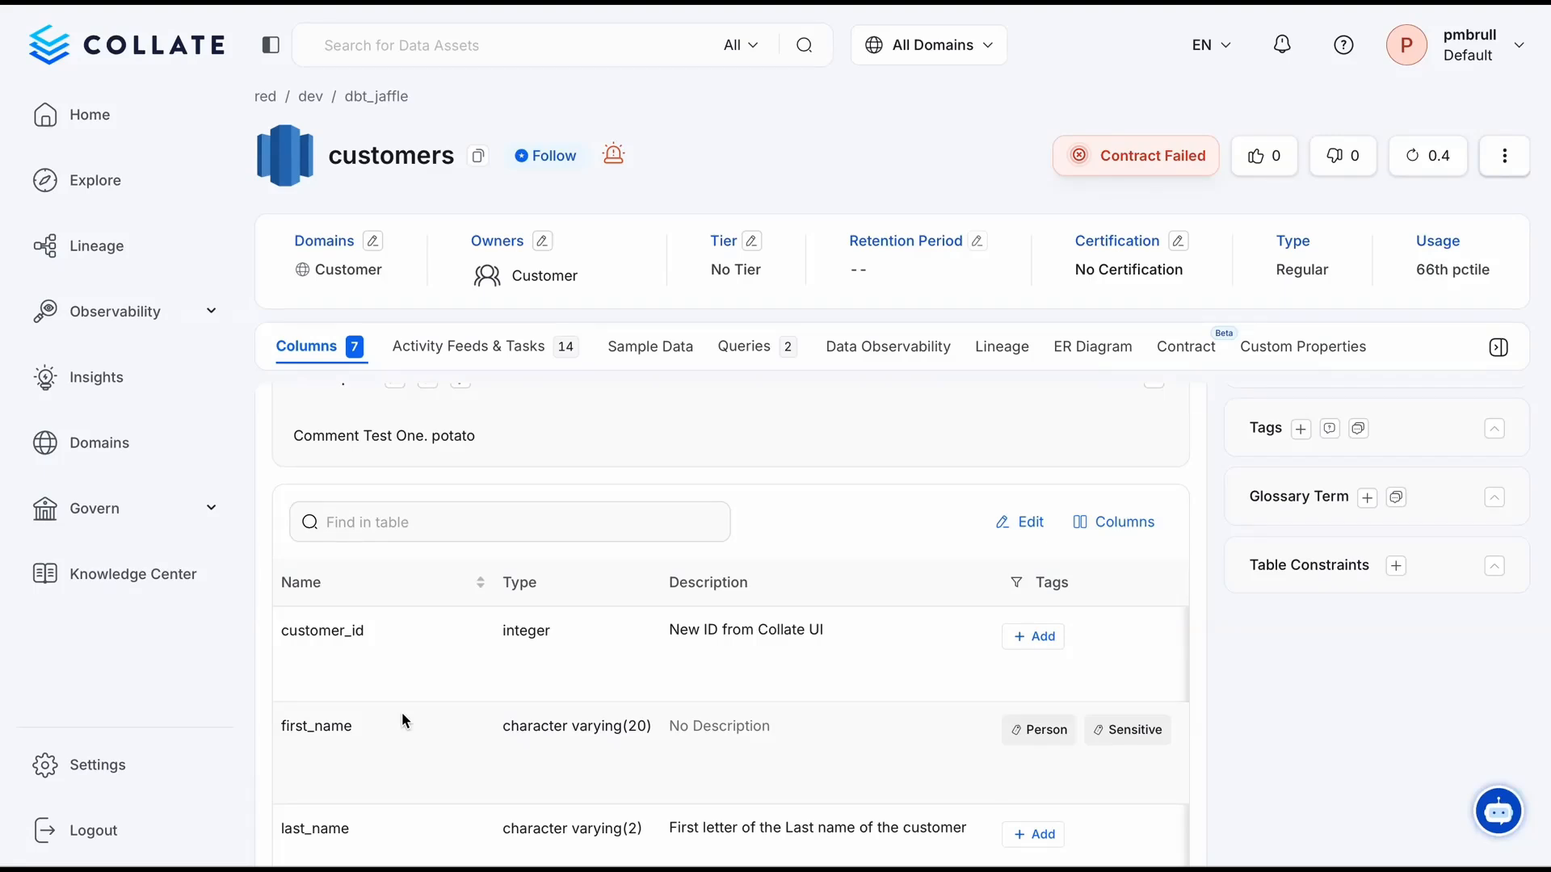
left_click_drag(281, 630, 443, 628)
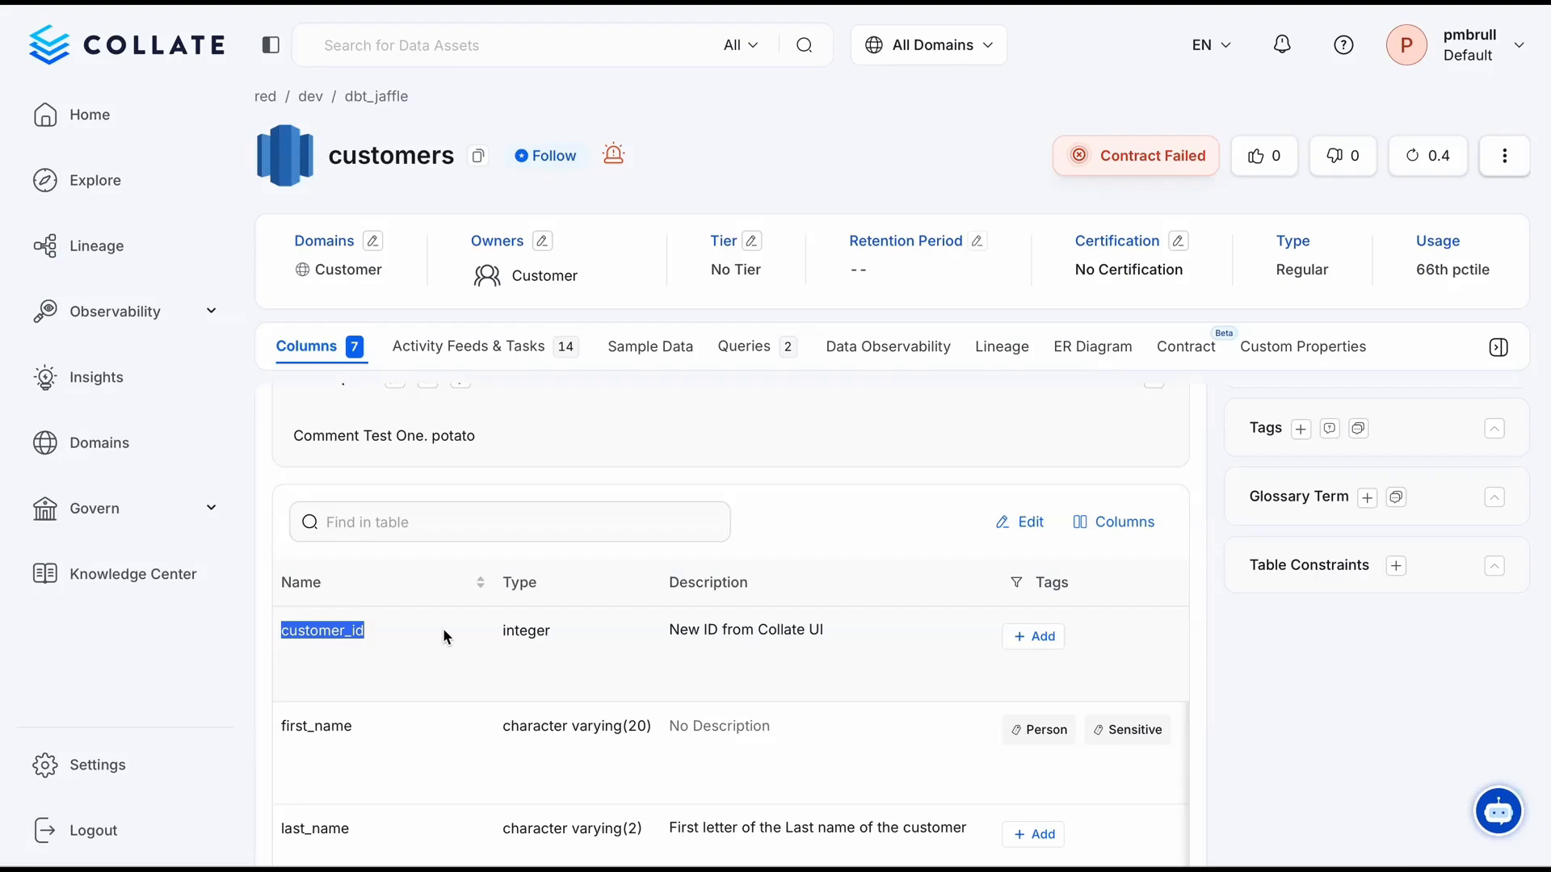
left_click(1504, 156)
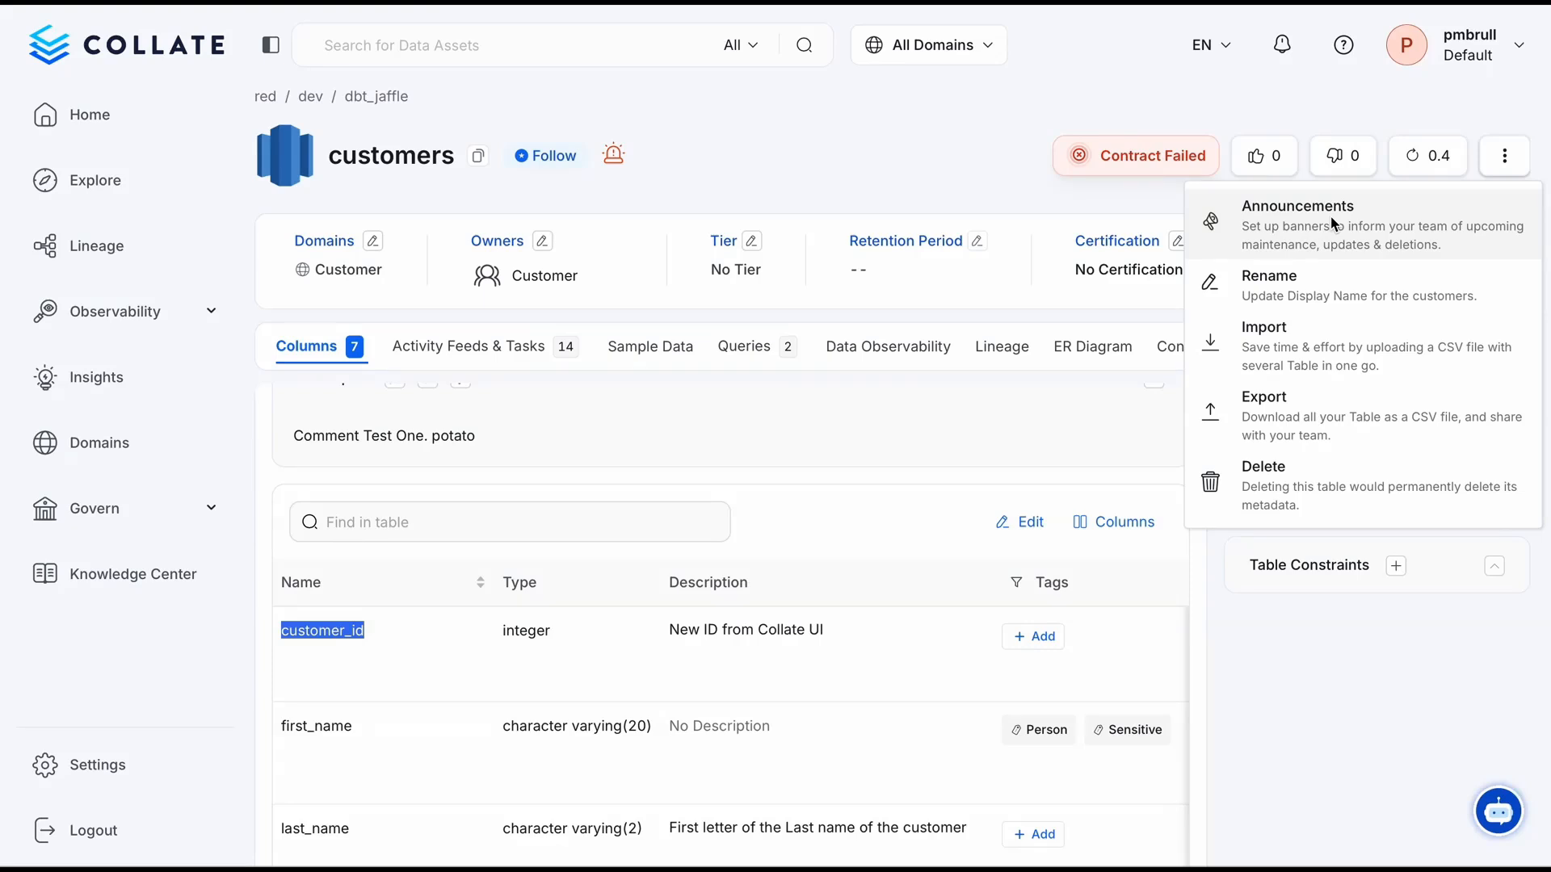
left_click(518, 704)
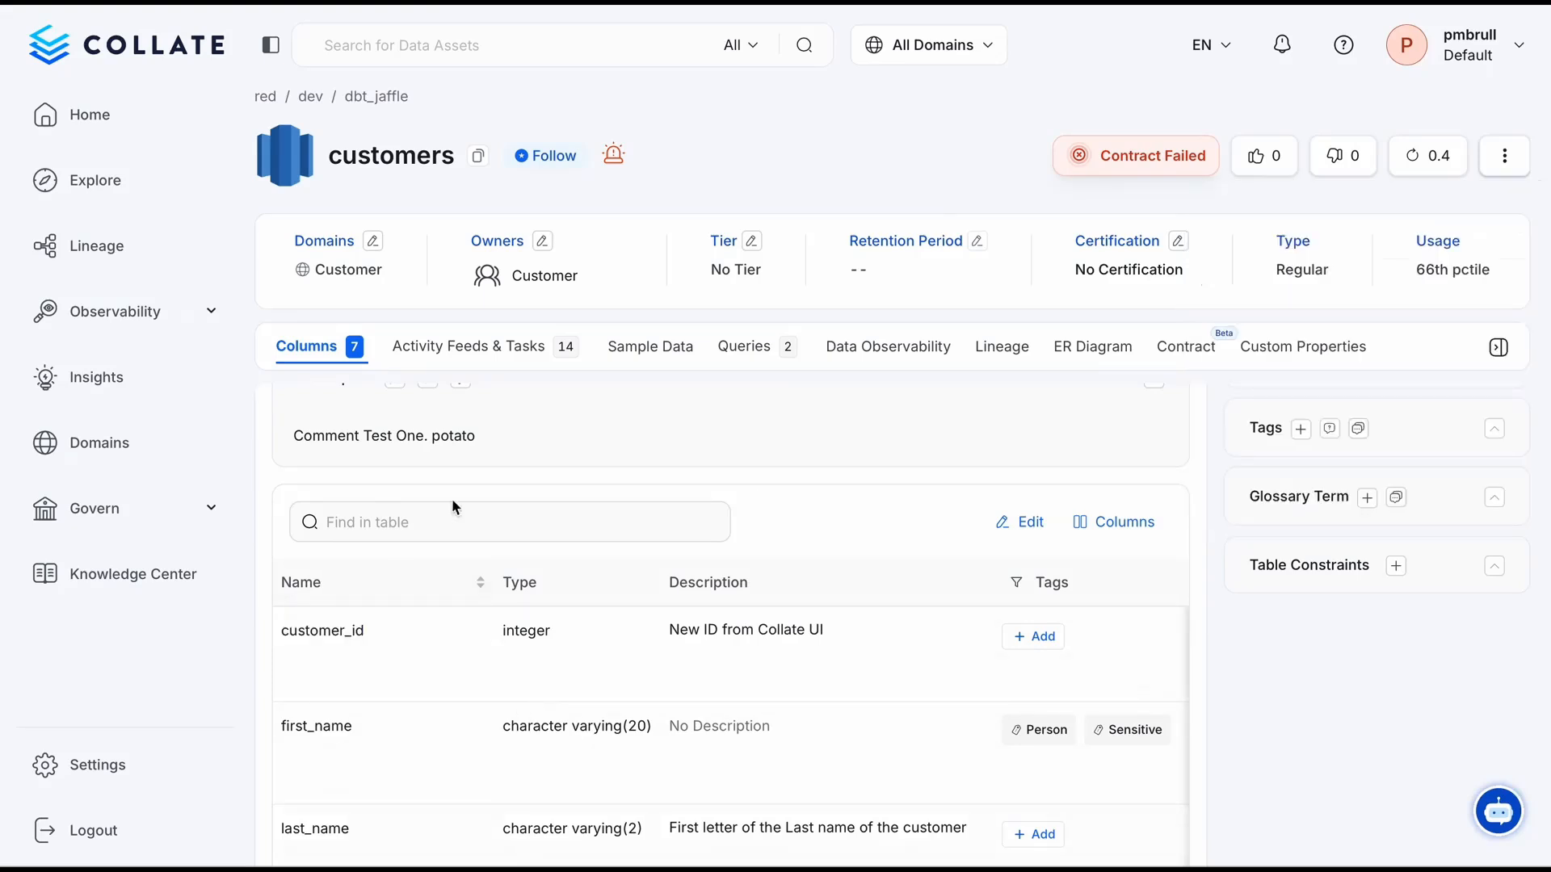
View the customers table's data observability overview and open its data contract
left_click(891, 354)
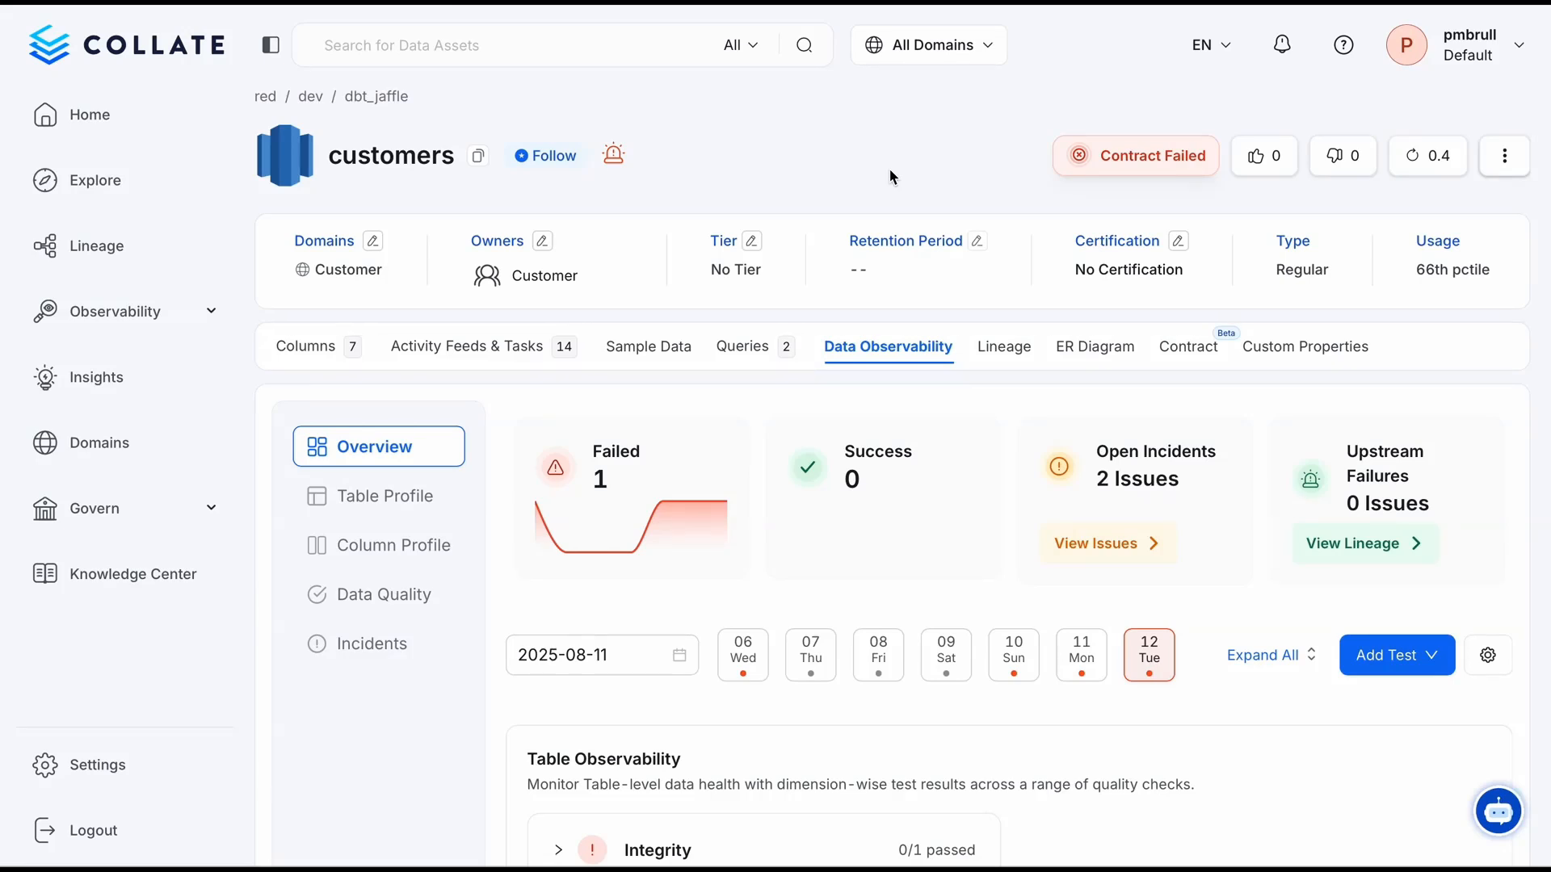
left_click(308, 346)
left_click(874, 354)
left_click(1193, 357)
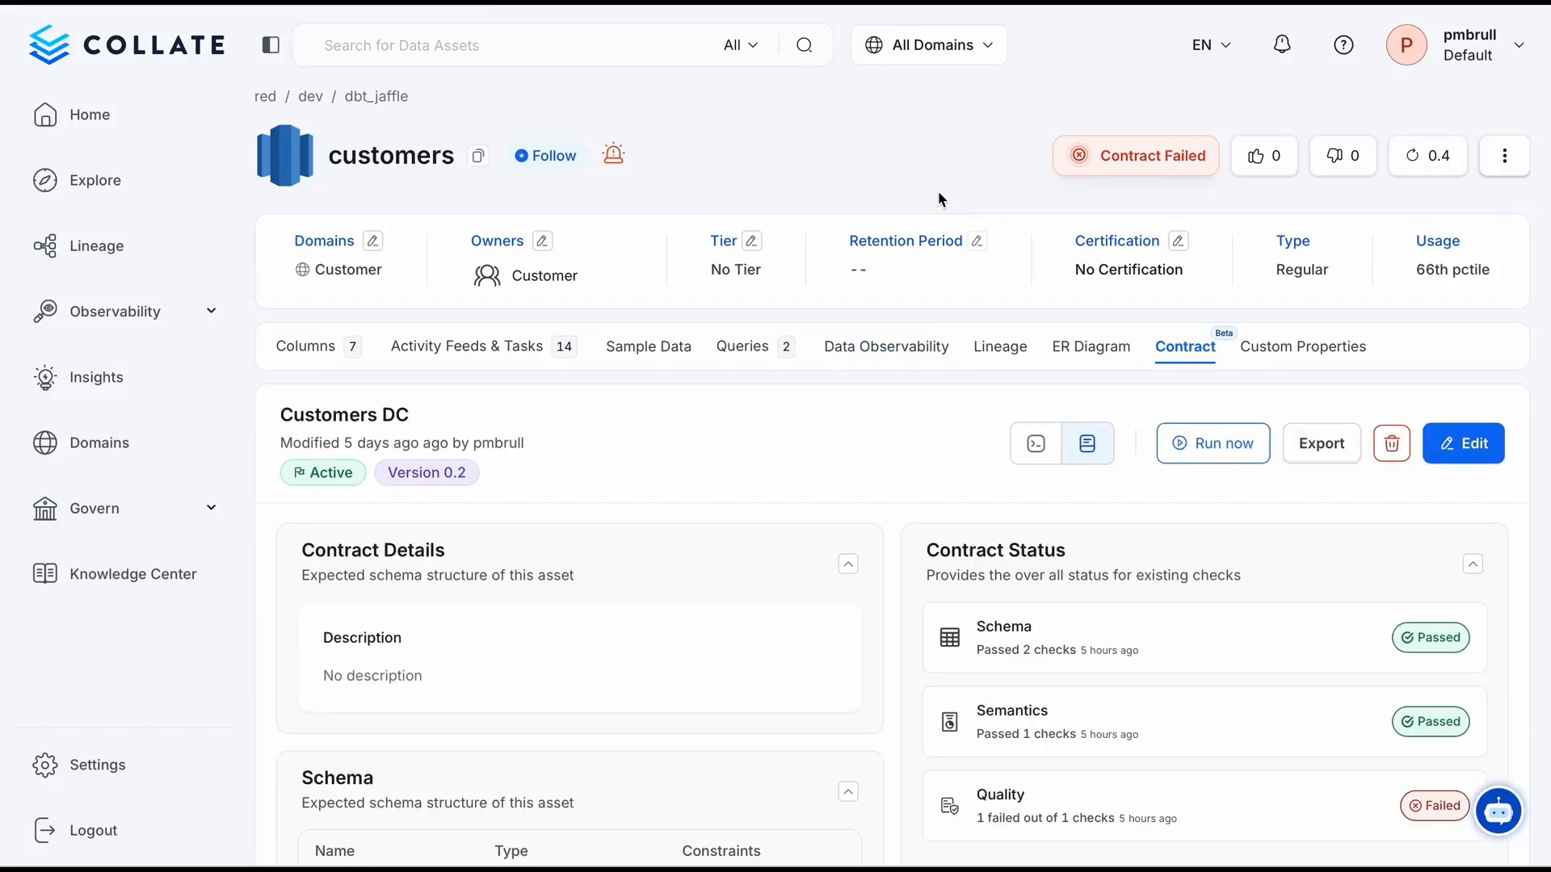
Examine the Customers DC contract's schema, check statuses, semantics rule and quality test results
scroll(938, 191, "down", 3)
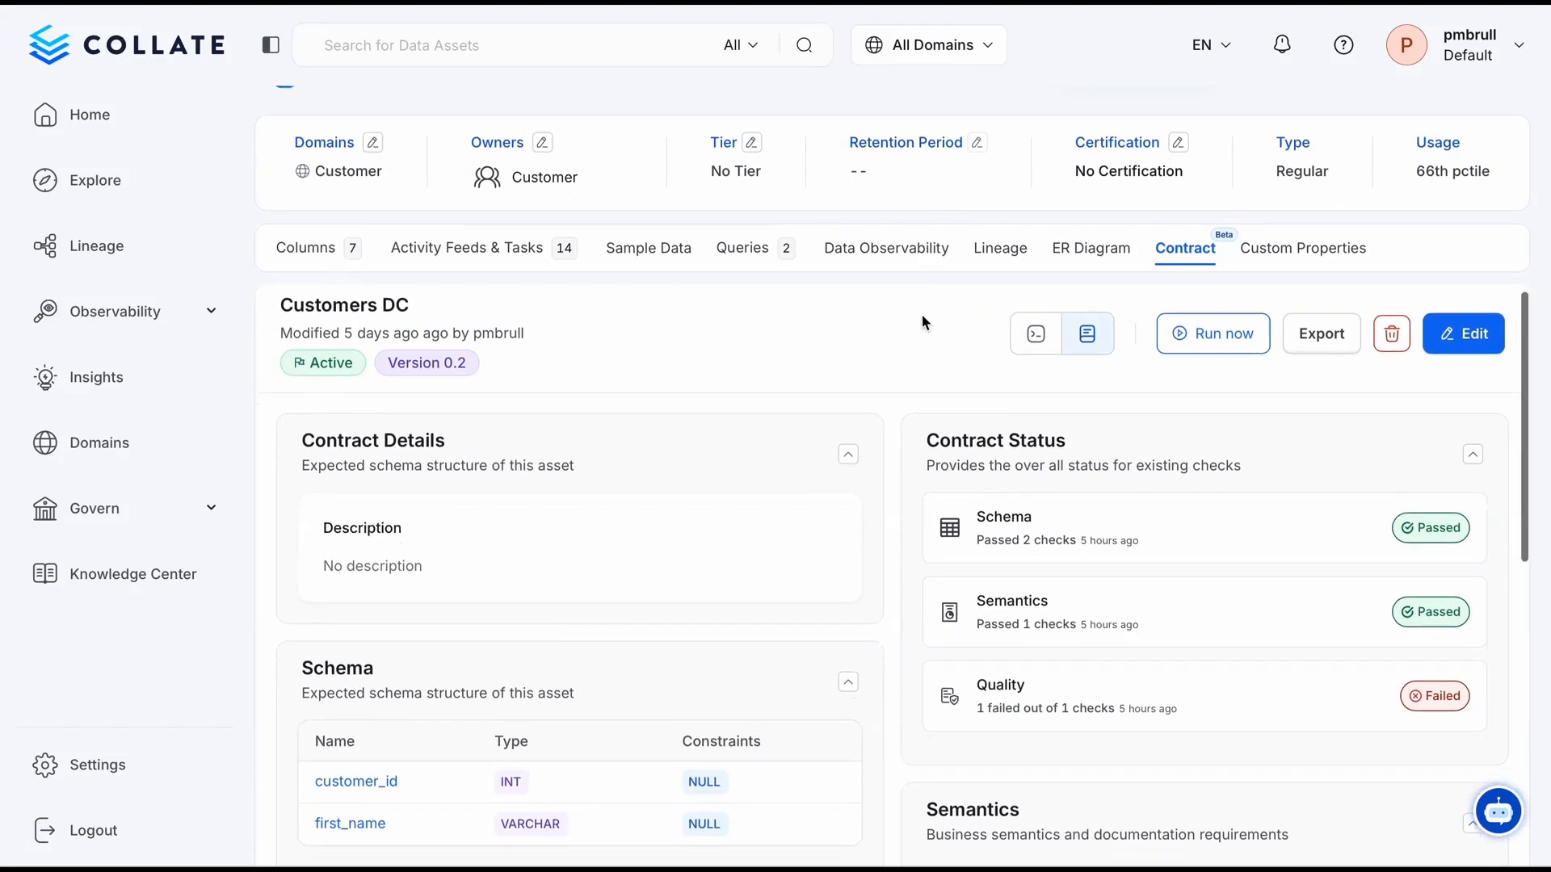
scroll(460, 647, "down", 1)
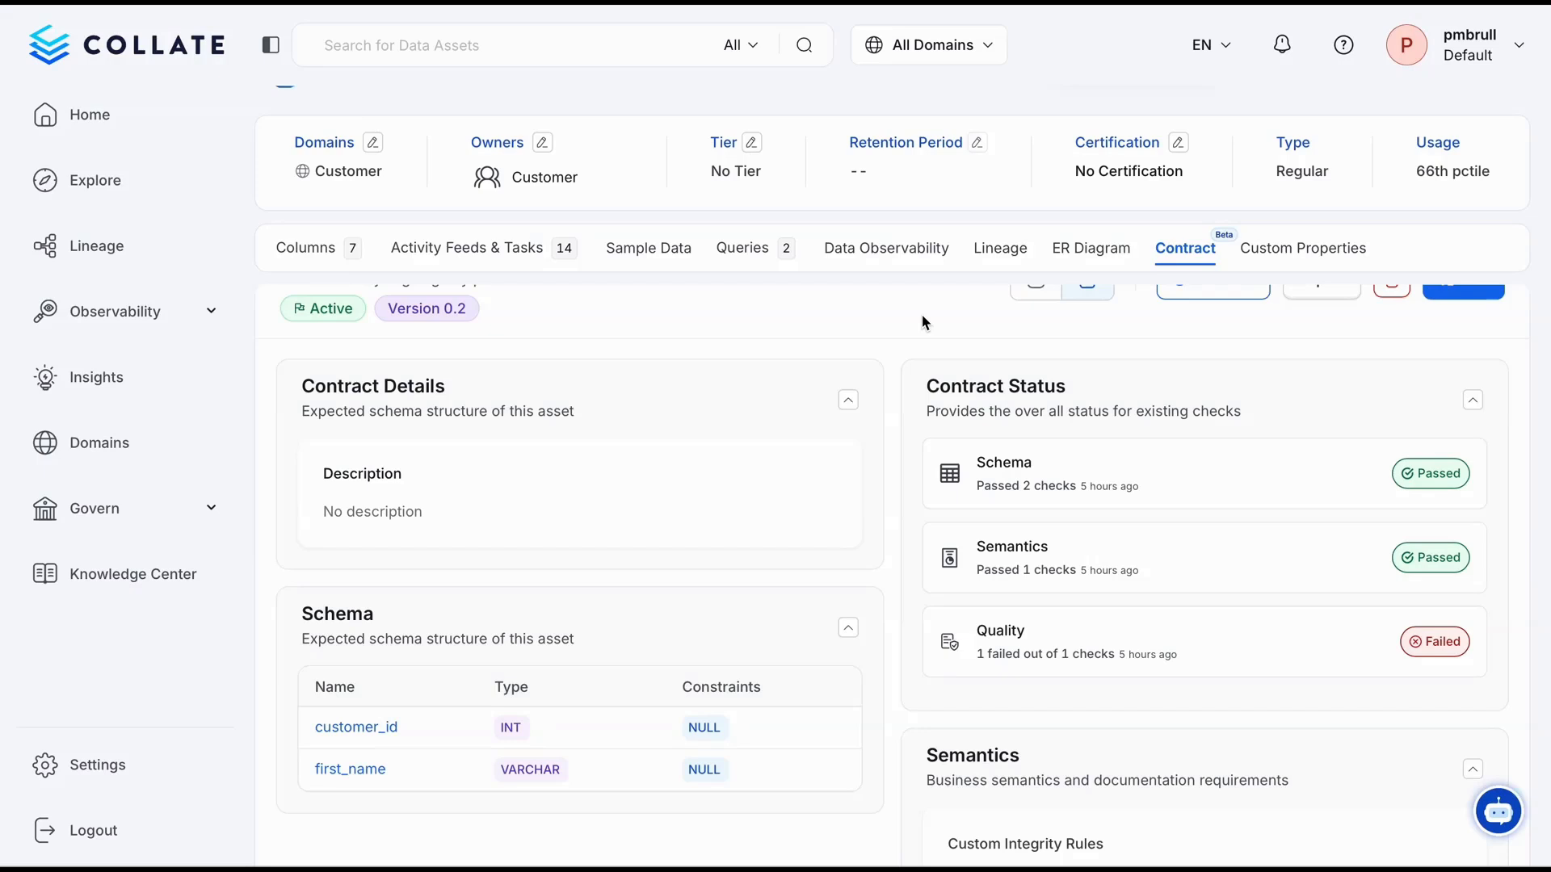
scroll(1040, 561, "down", 3)
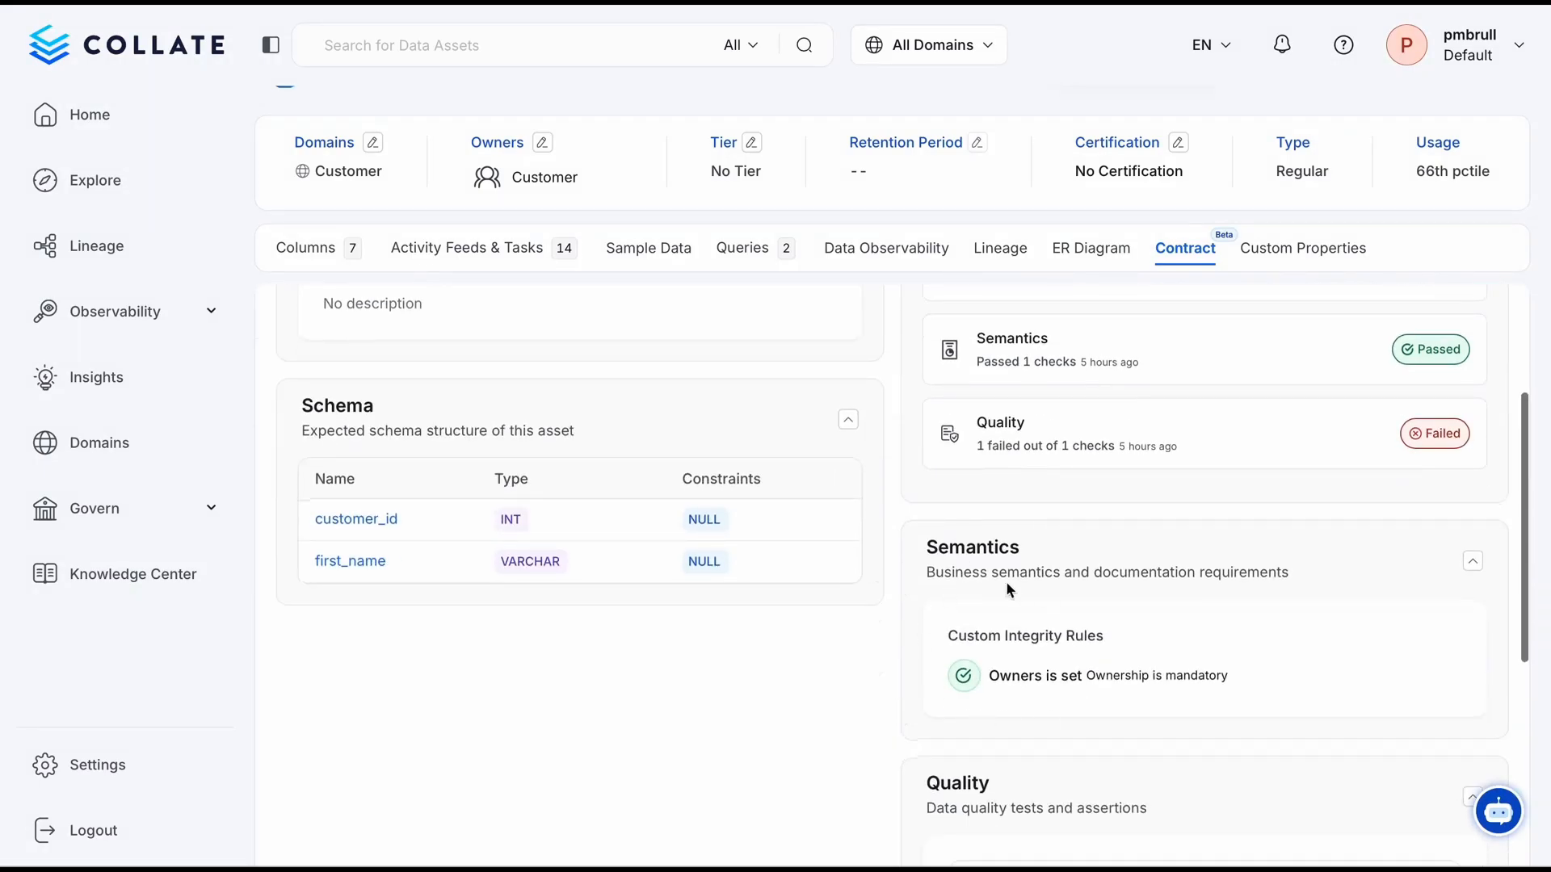
left_click_drag(992, 678, 1094, 677)
left_click(1106, 680)
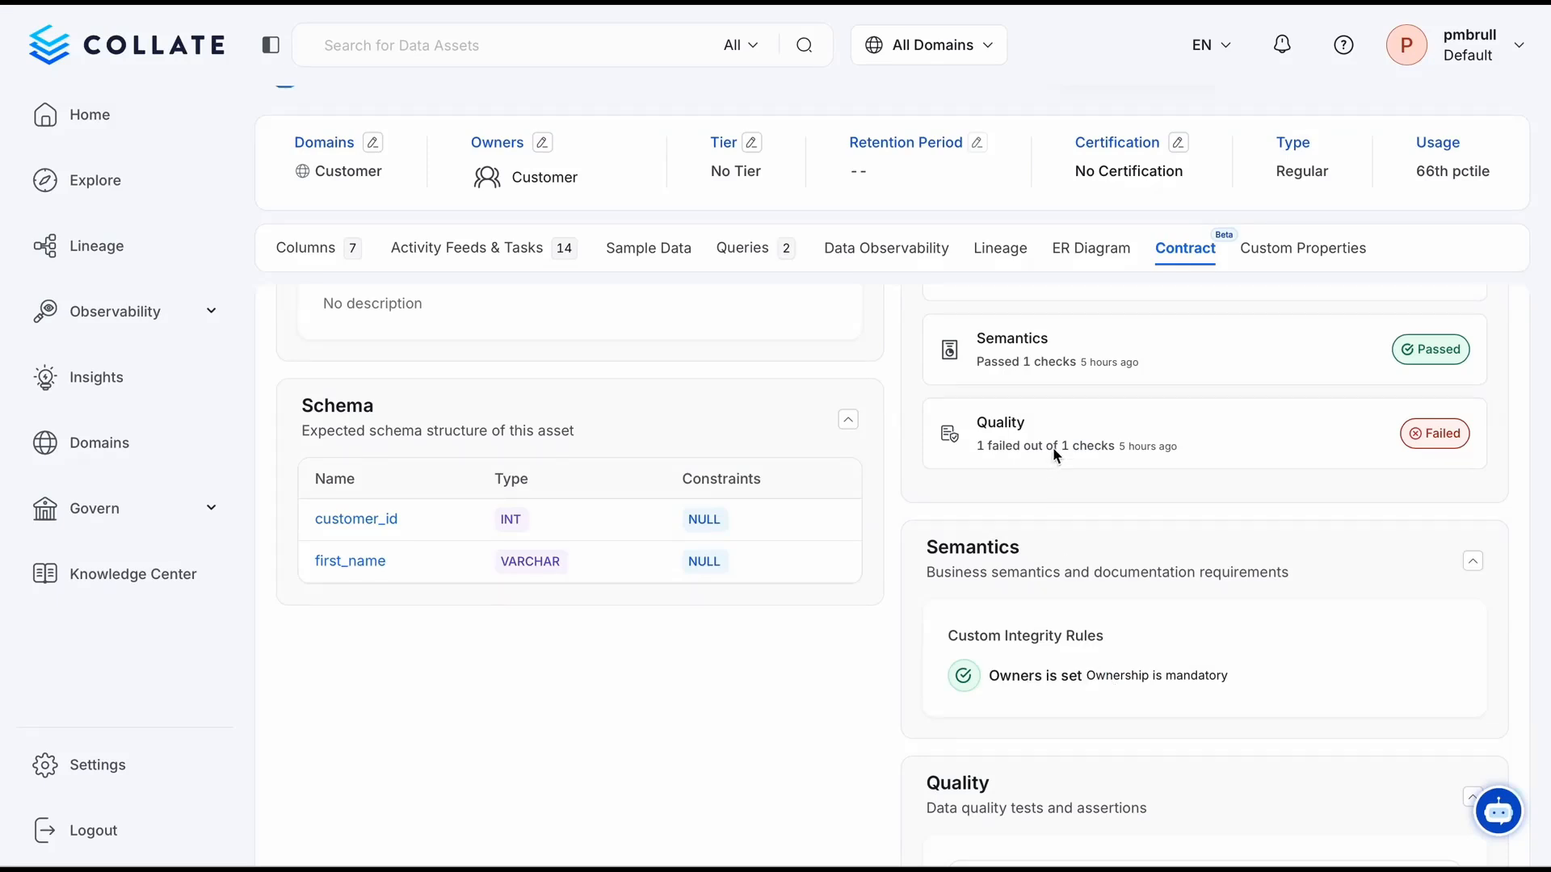
left_click_drag(979, 426, 1107, 448)
left_click(1106, 449)
scroll(1105, 447, "down", 7)
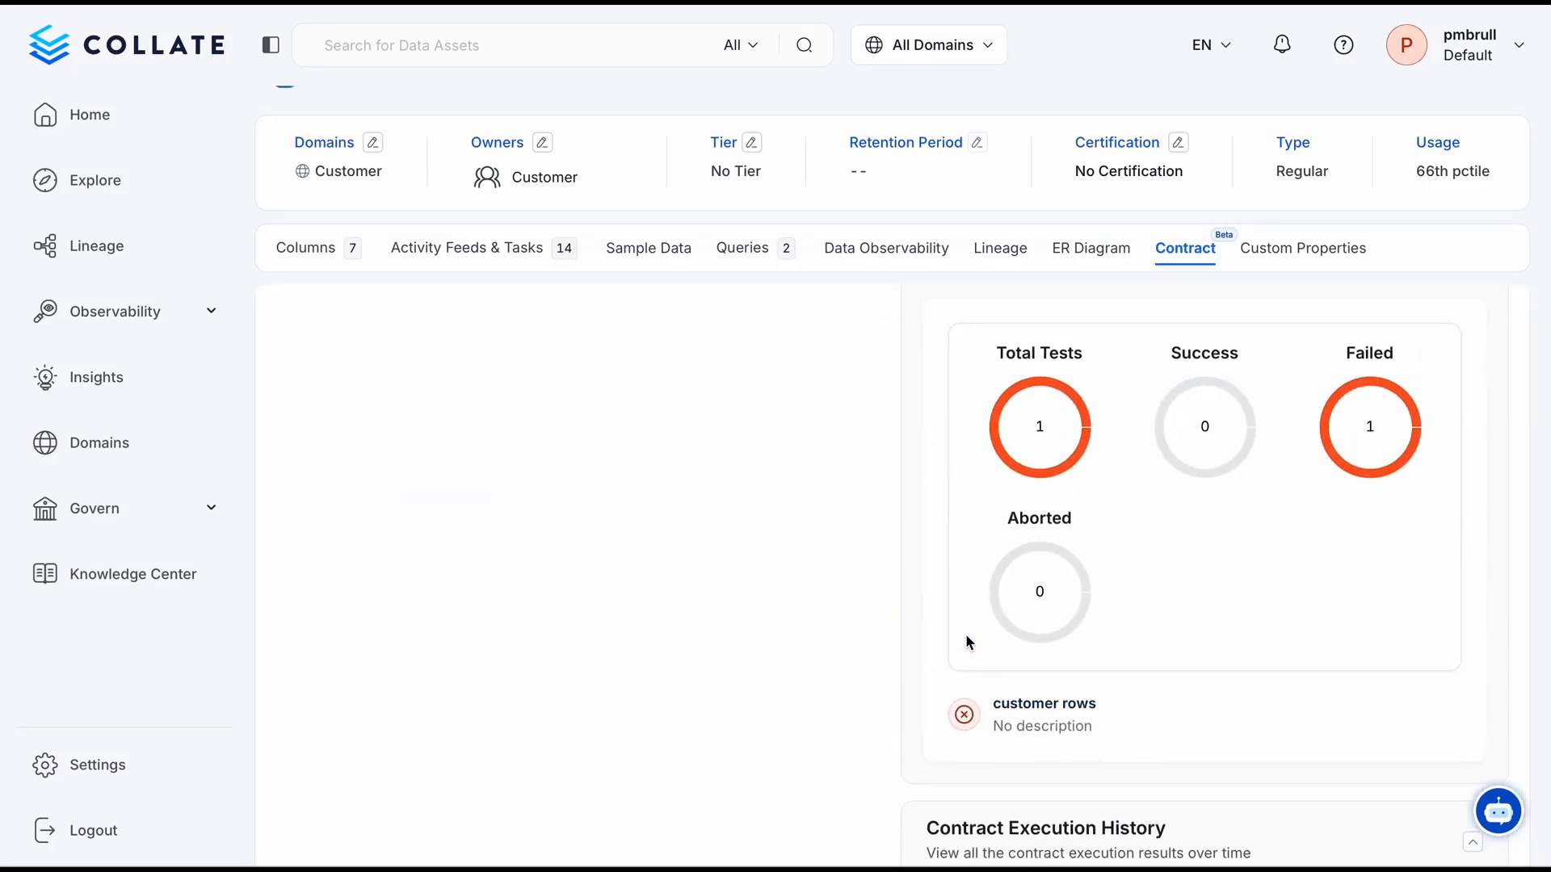
scroll(966, 634, "up", 7)
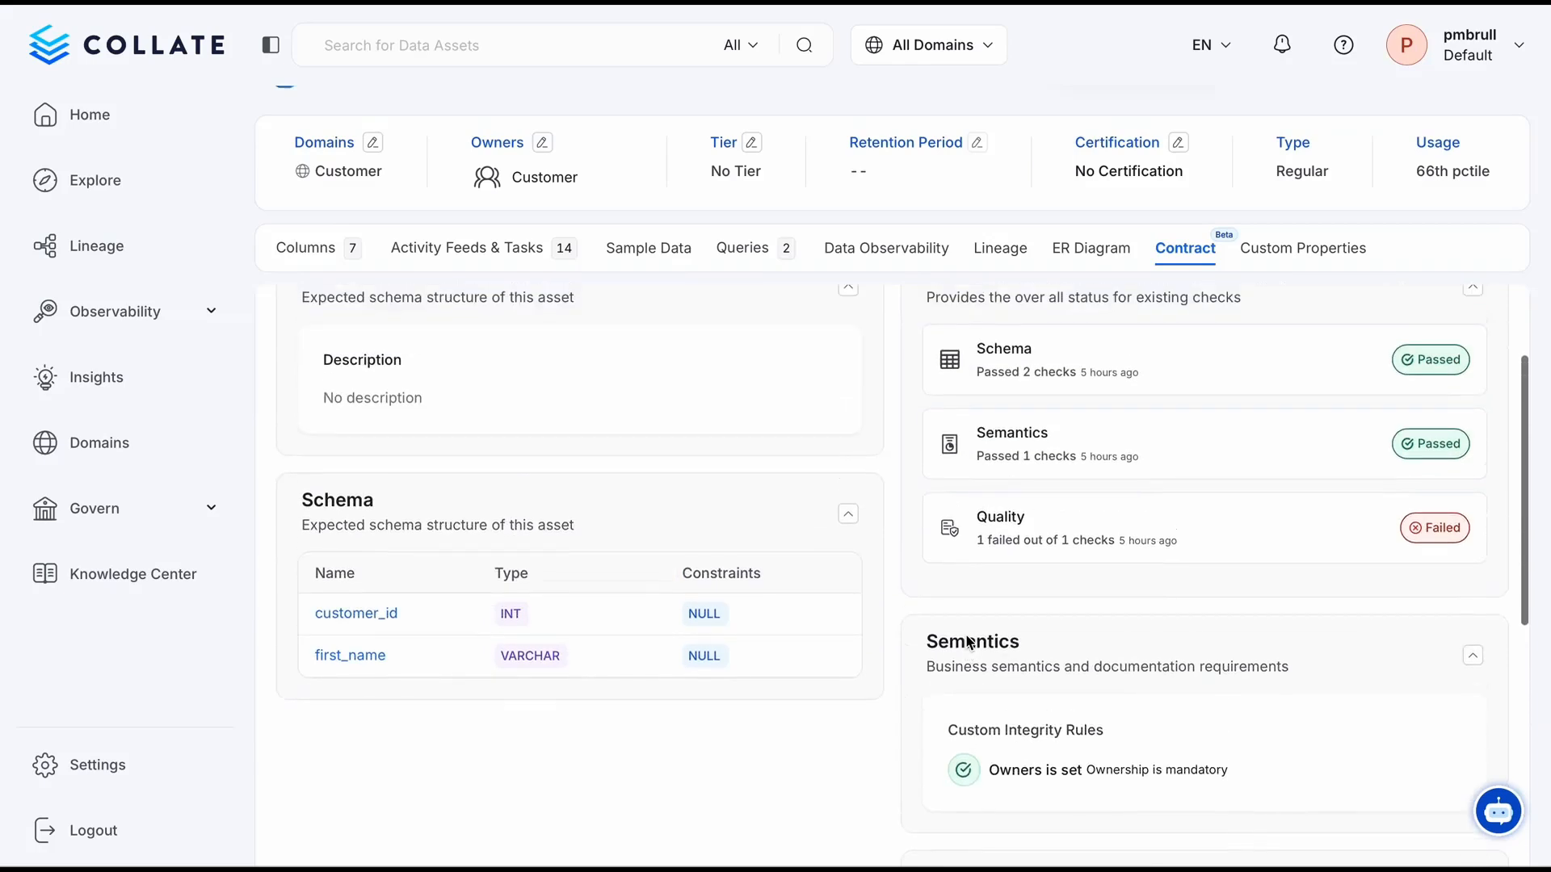
scroll(964, 634, "up", 3)
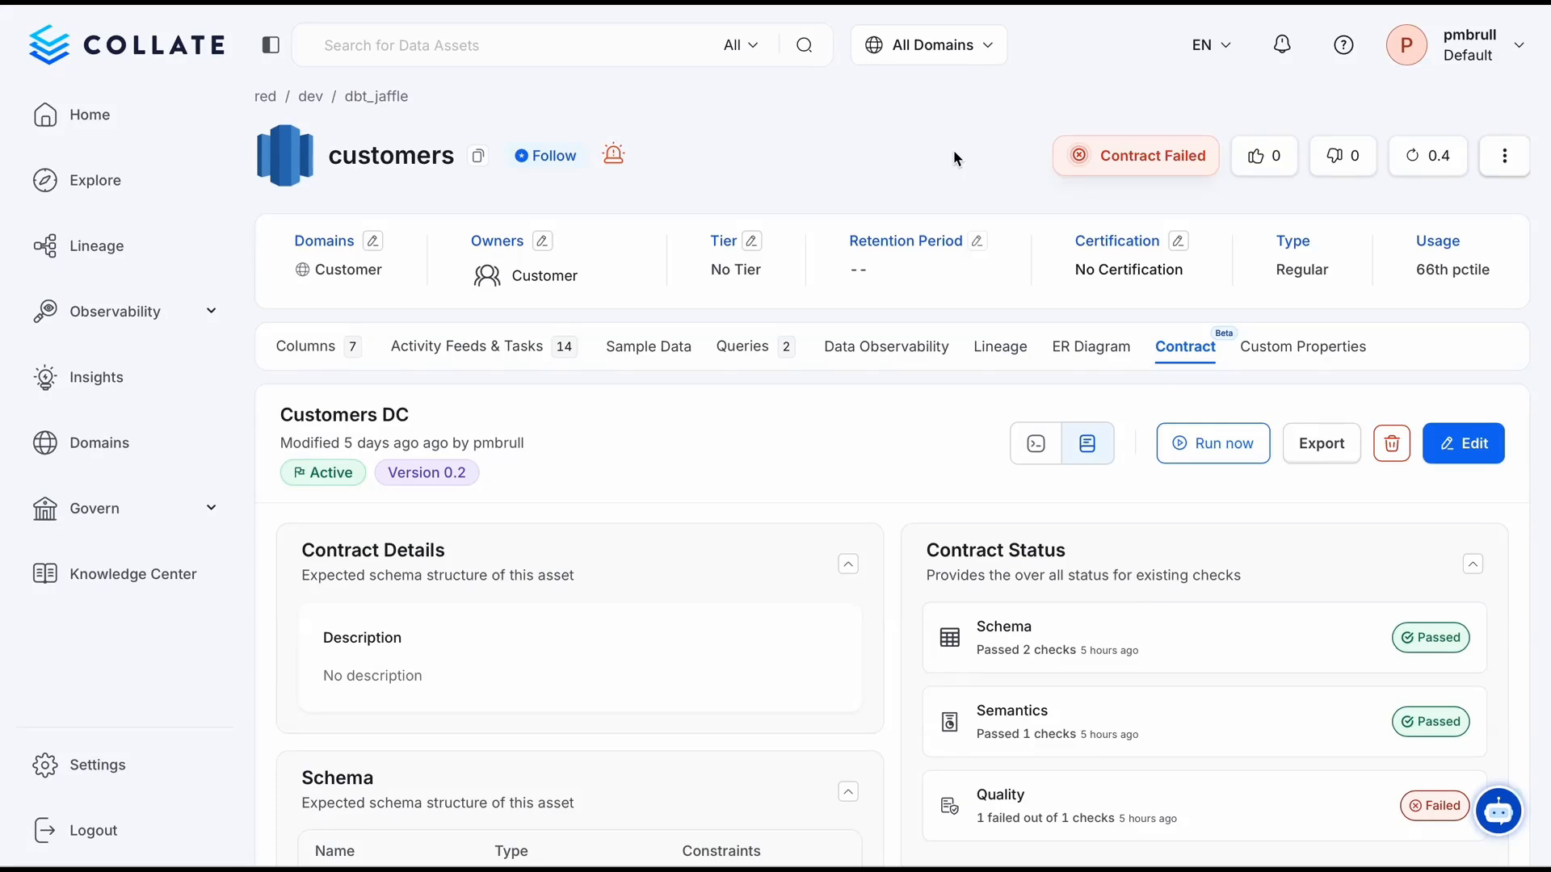
Go to the dbt_jaffle schema and open its orders_processed table
left_click(374, 98)
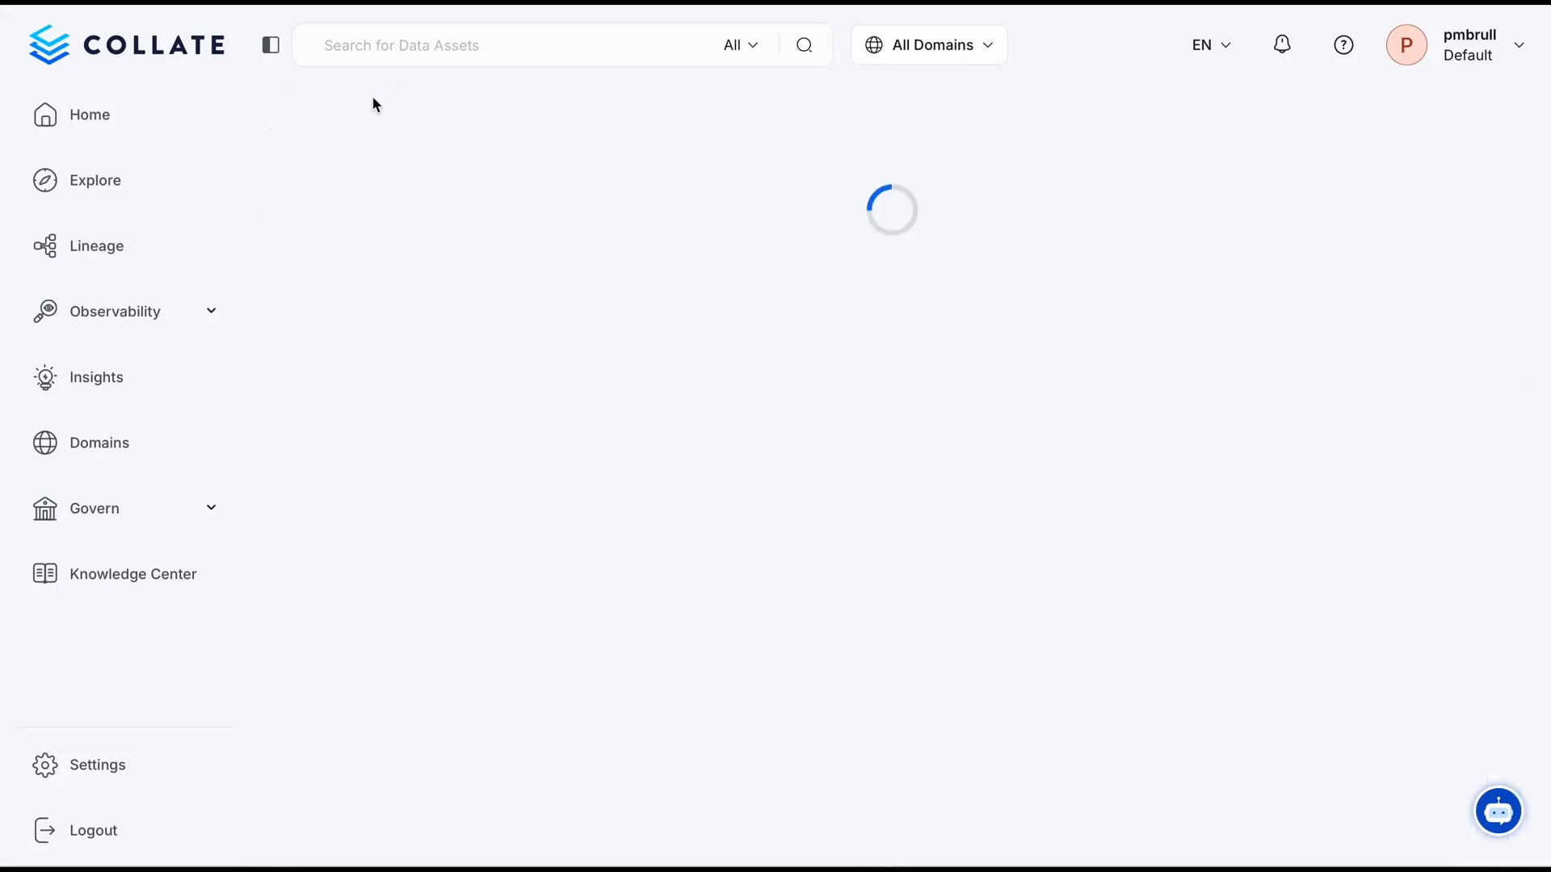
scroll(550, 501, "down", 2)
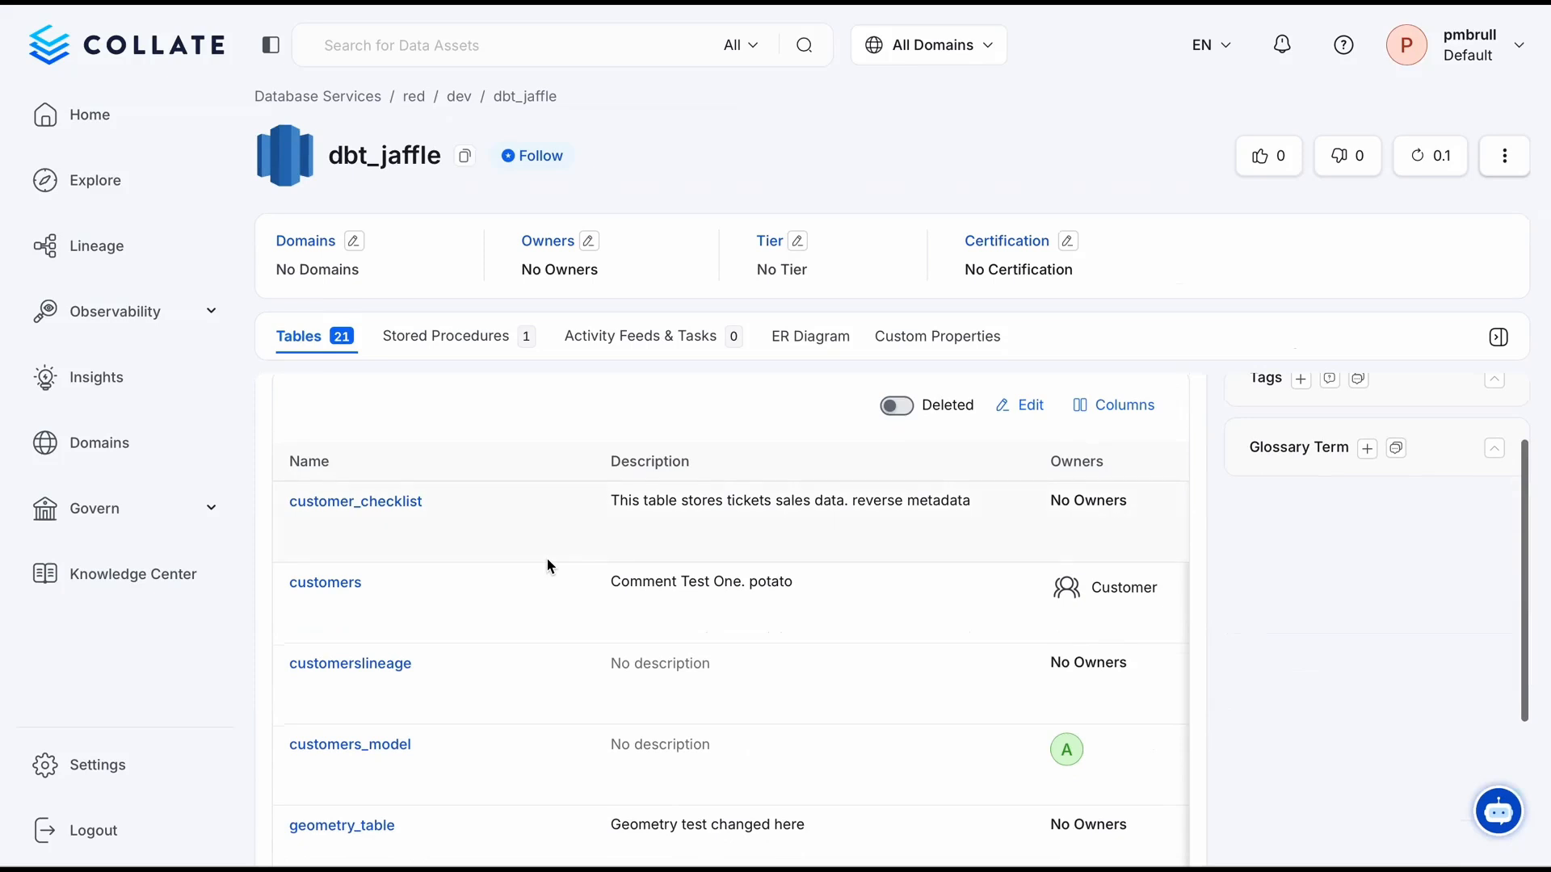
scroll(547, 565, "down", 8)
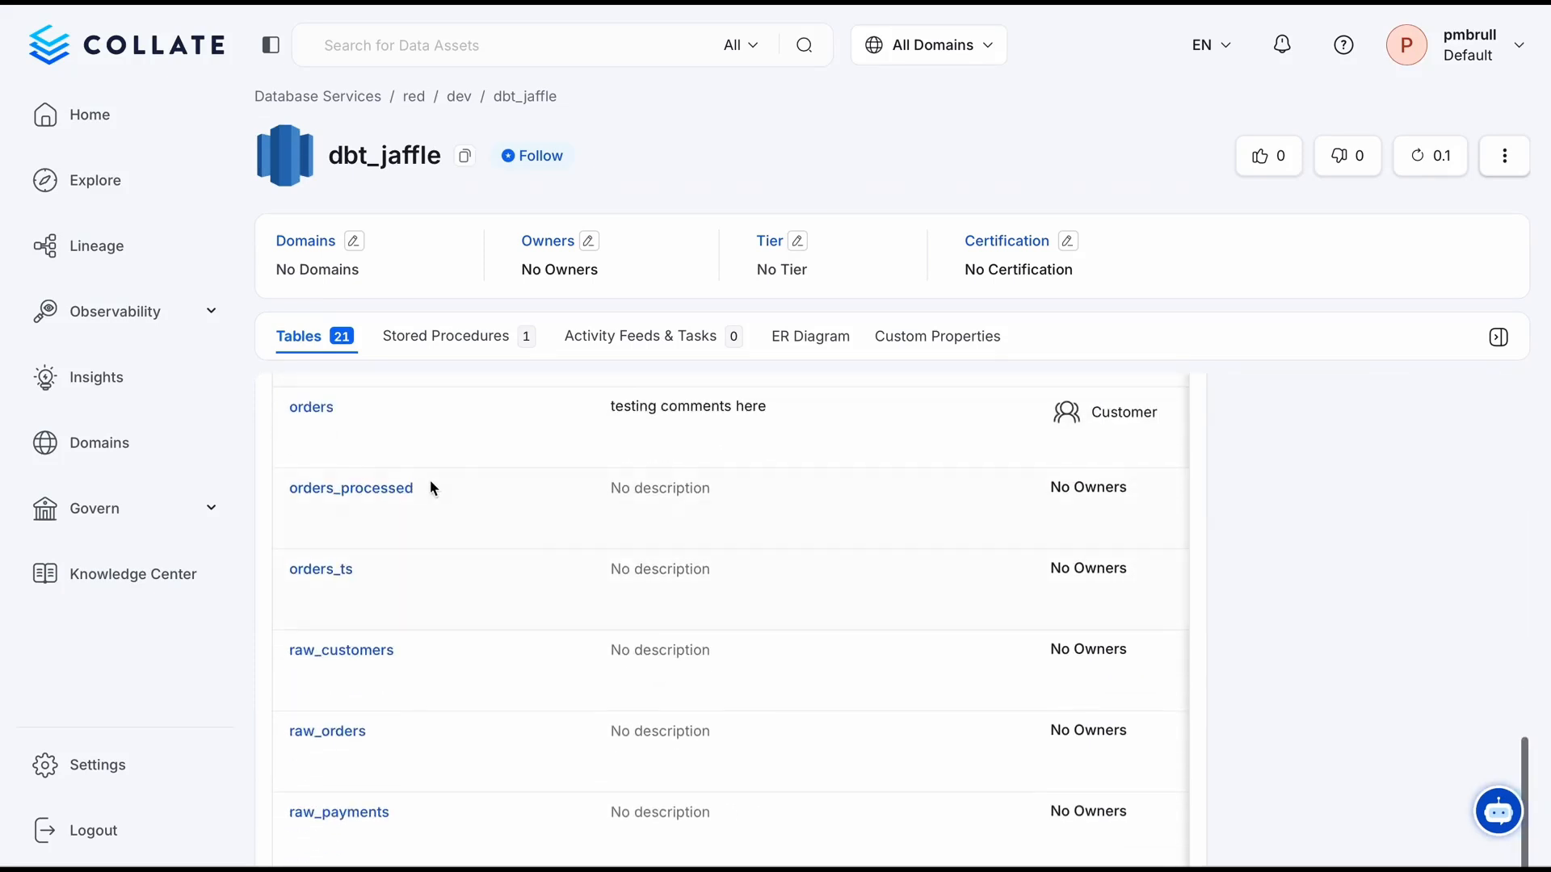
left_click(400, 490)
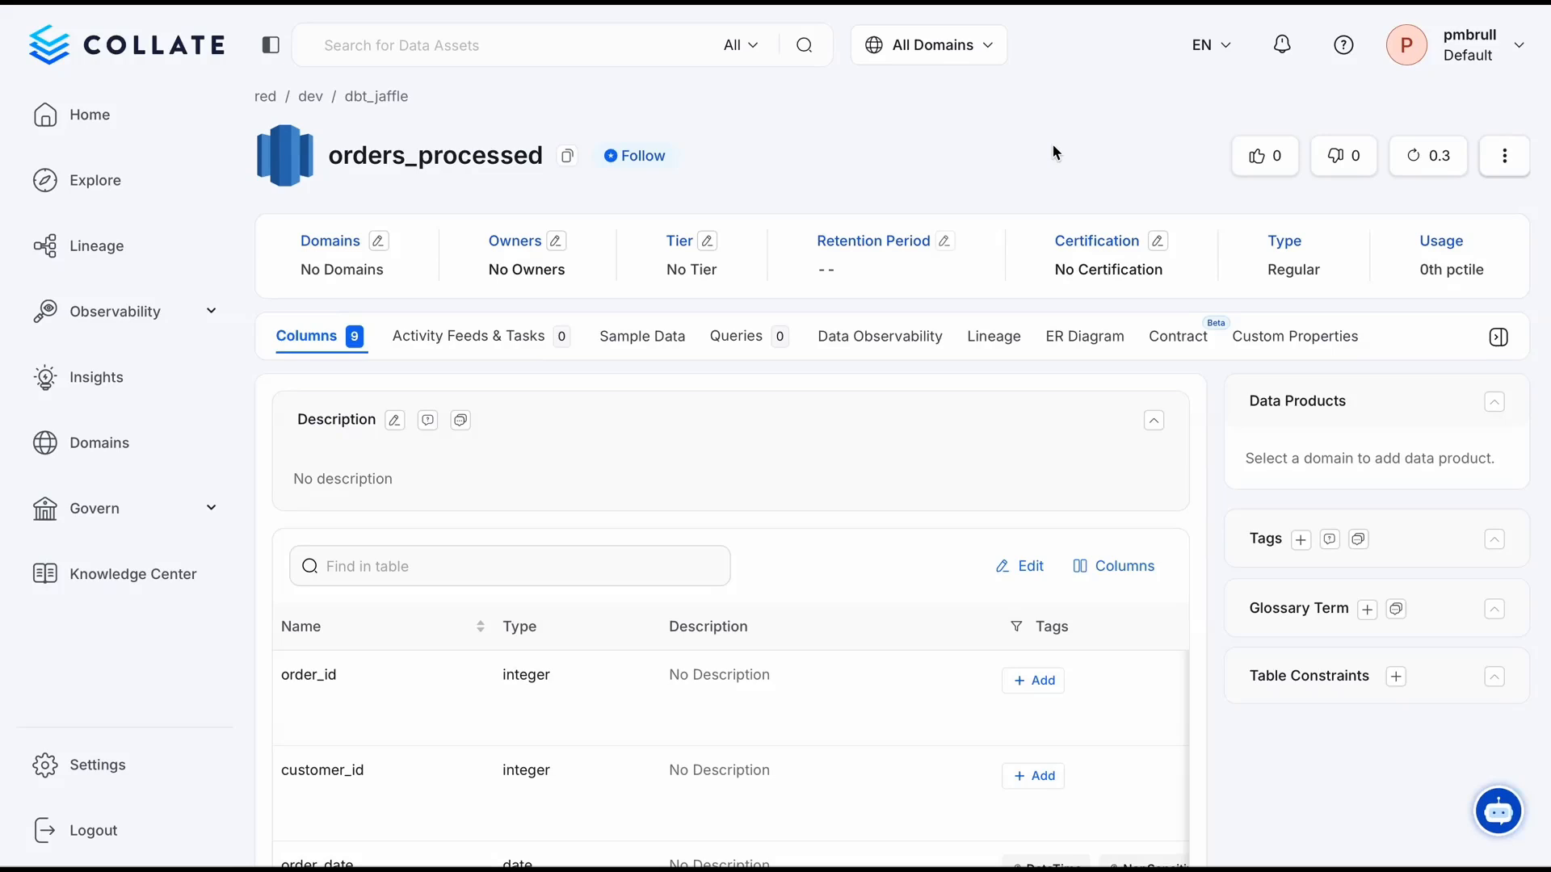
Start adding a new data contract to the orders_processed table
left_click(1084, 336)
left_click(1180, 339)
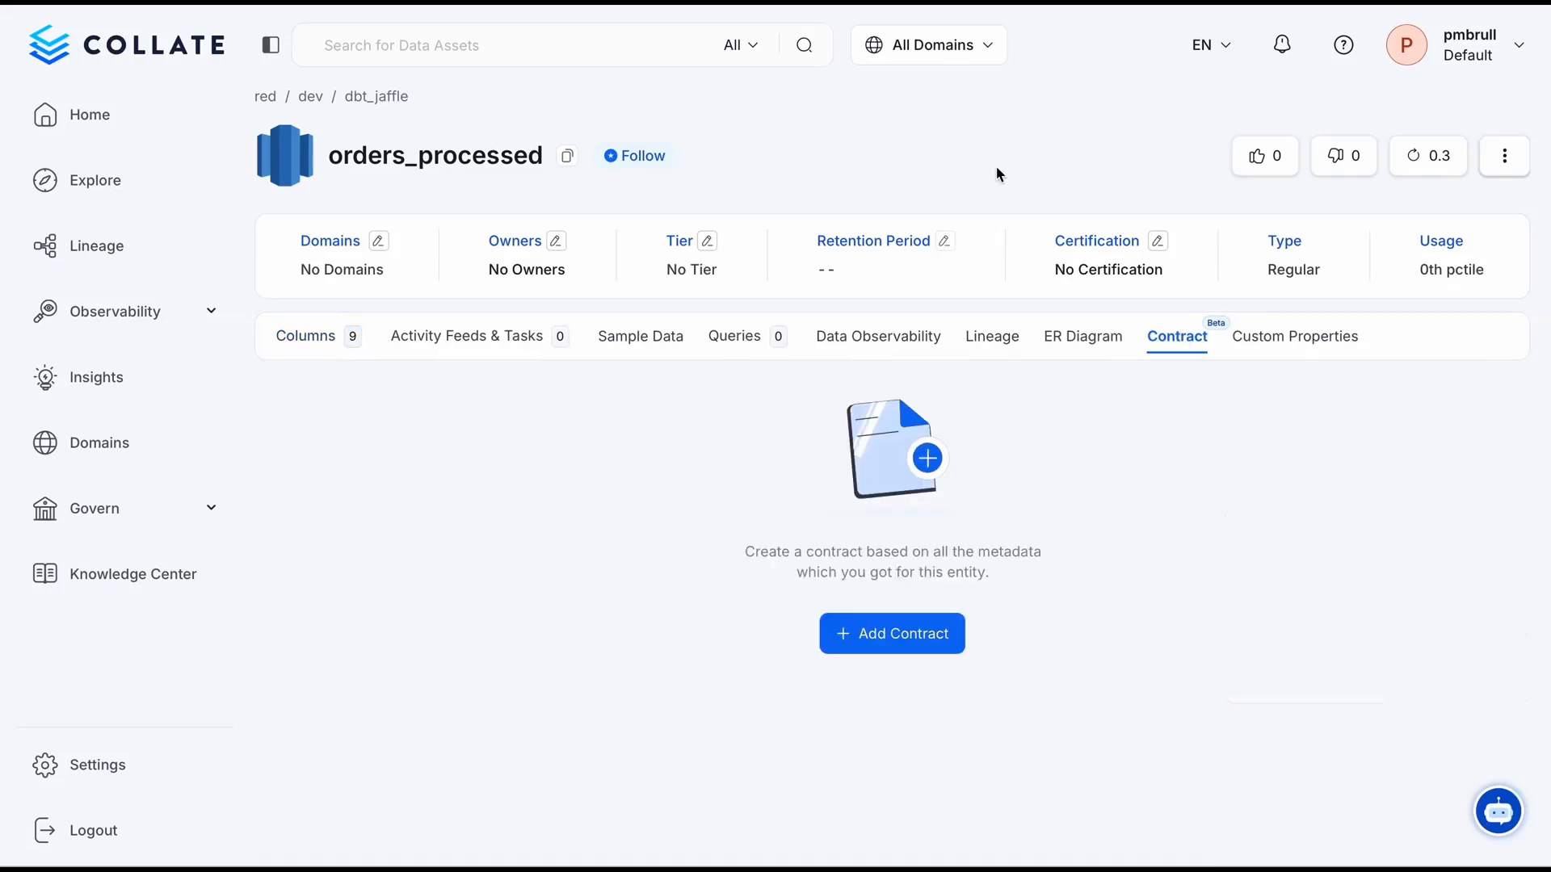
scroll(992, 230, "down", 1)
left_click(923, 568)
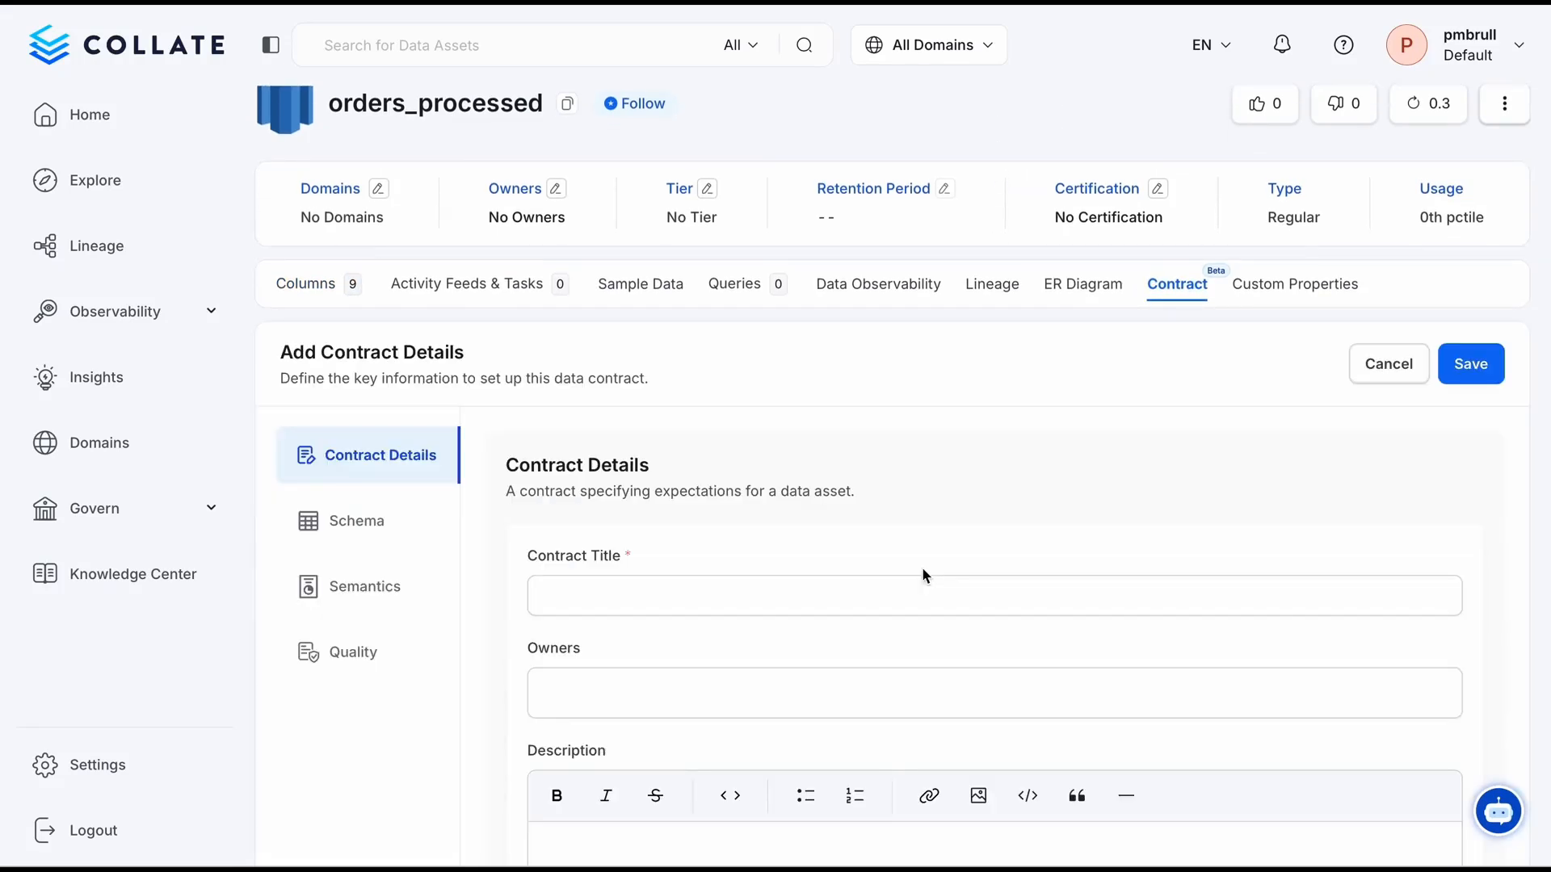
Title the contract "Orders Processed DC" and assign the Customer team as its owner
left_click(635, 602)
type("Orders Processed DC")
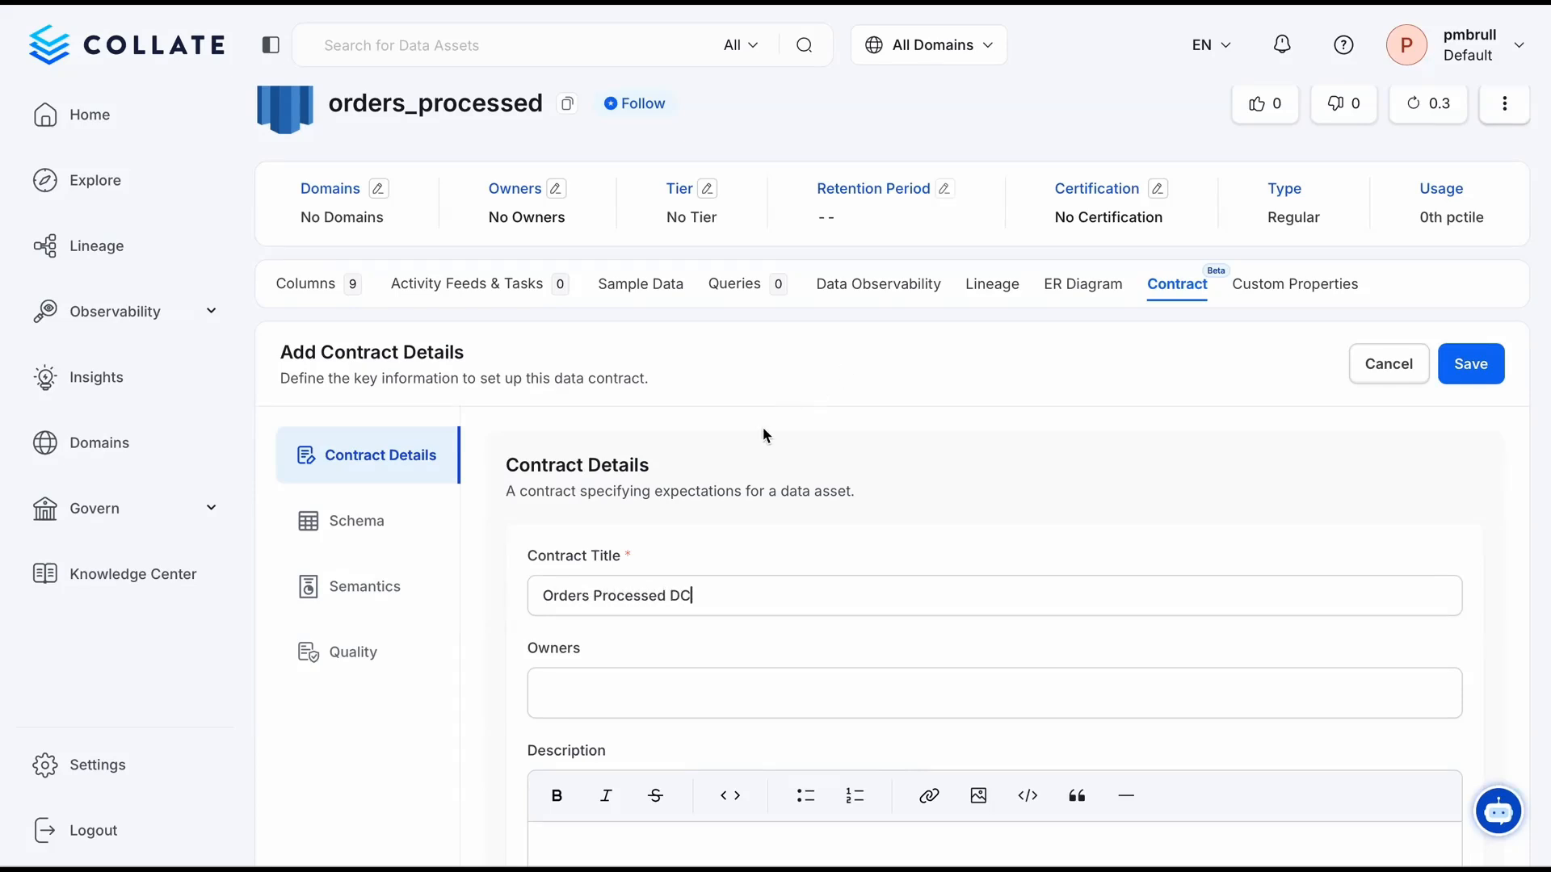
scroll(762, 428, "down", 2)
left_click(654, 549)
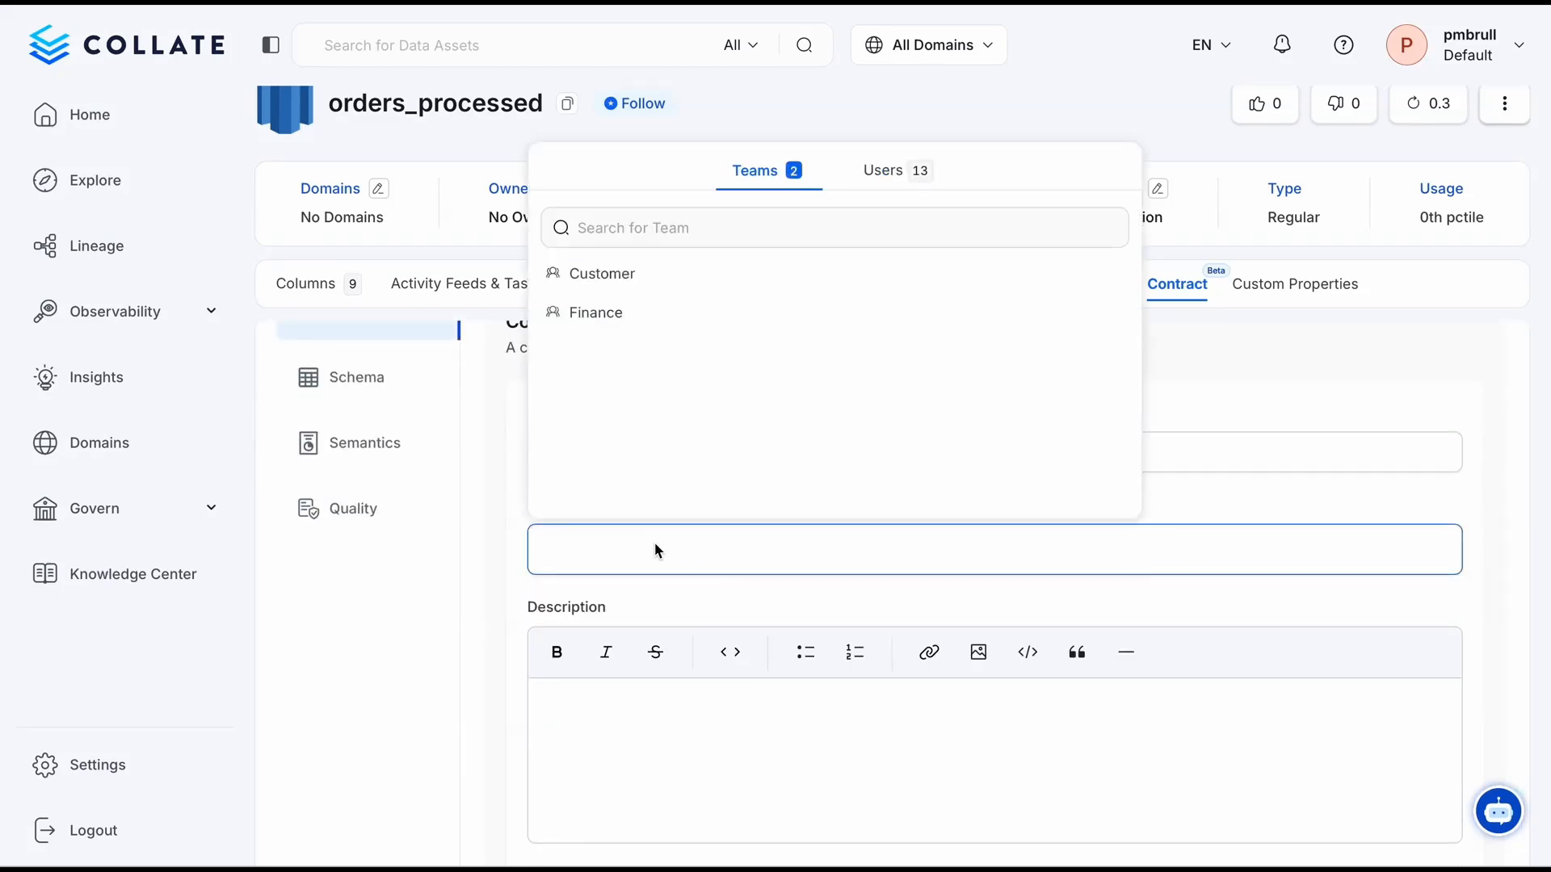
left_click(641, 282)
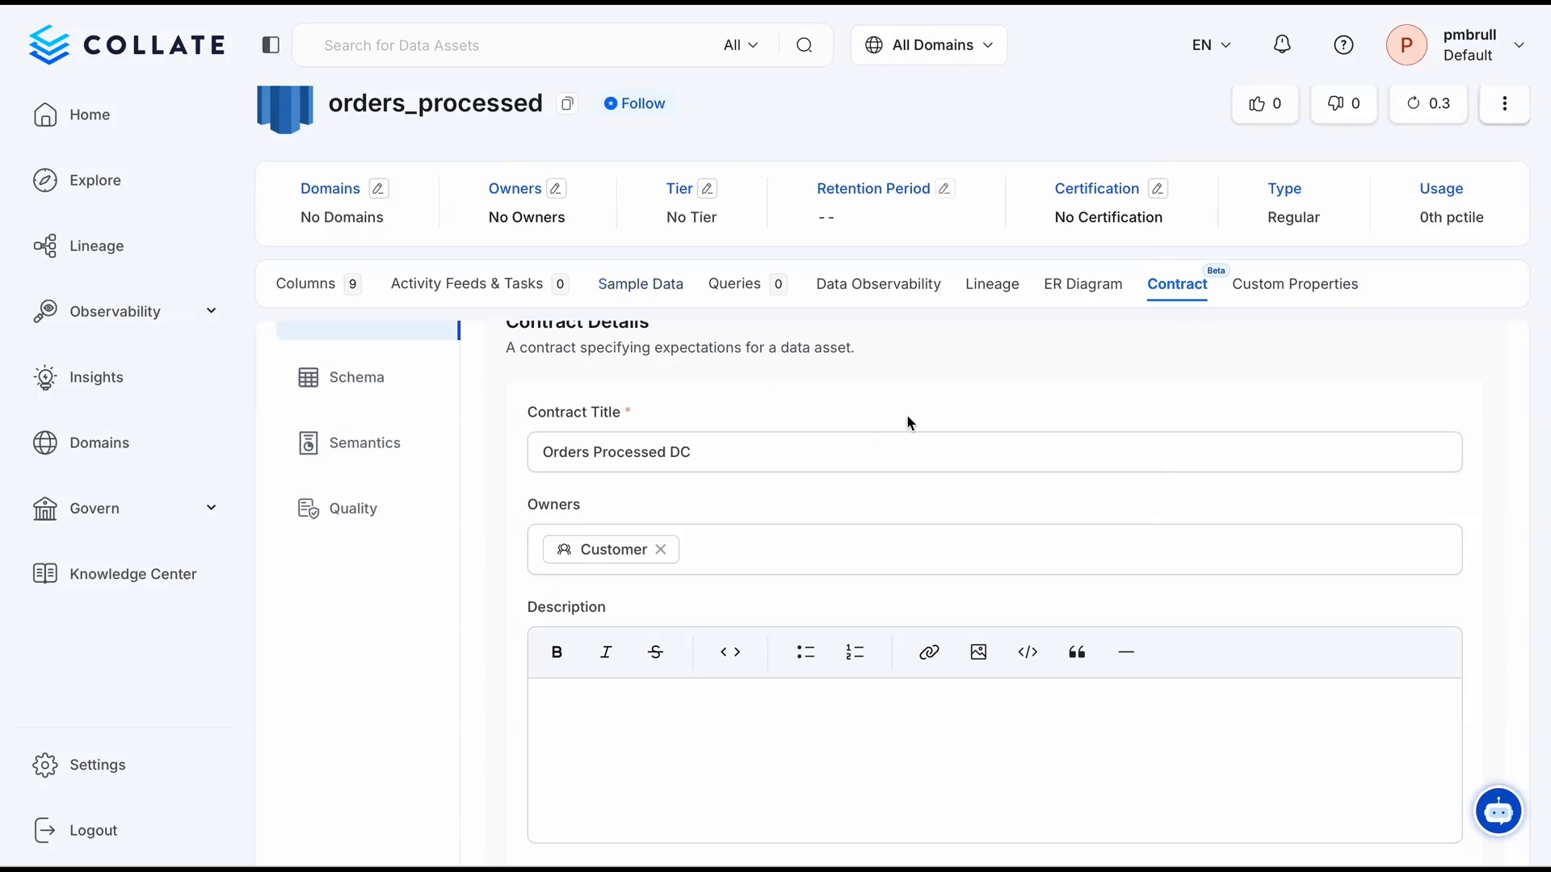
scroll(906, 414, "down", 1)
left_click(776, 716)
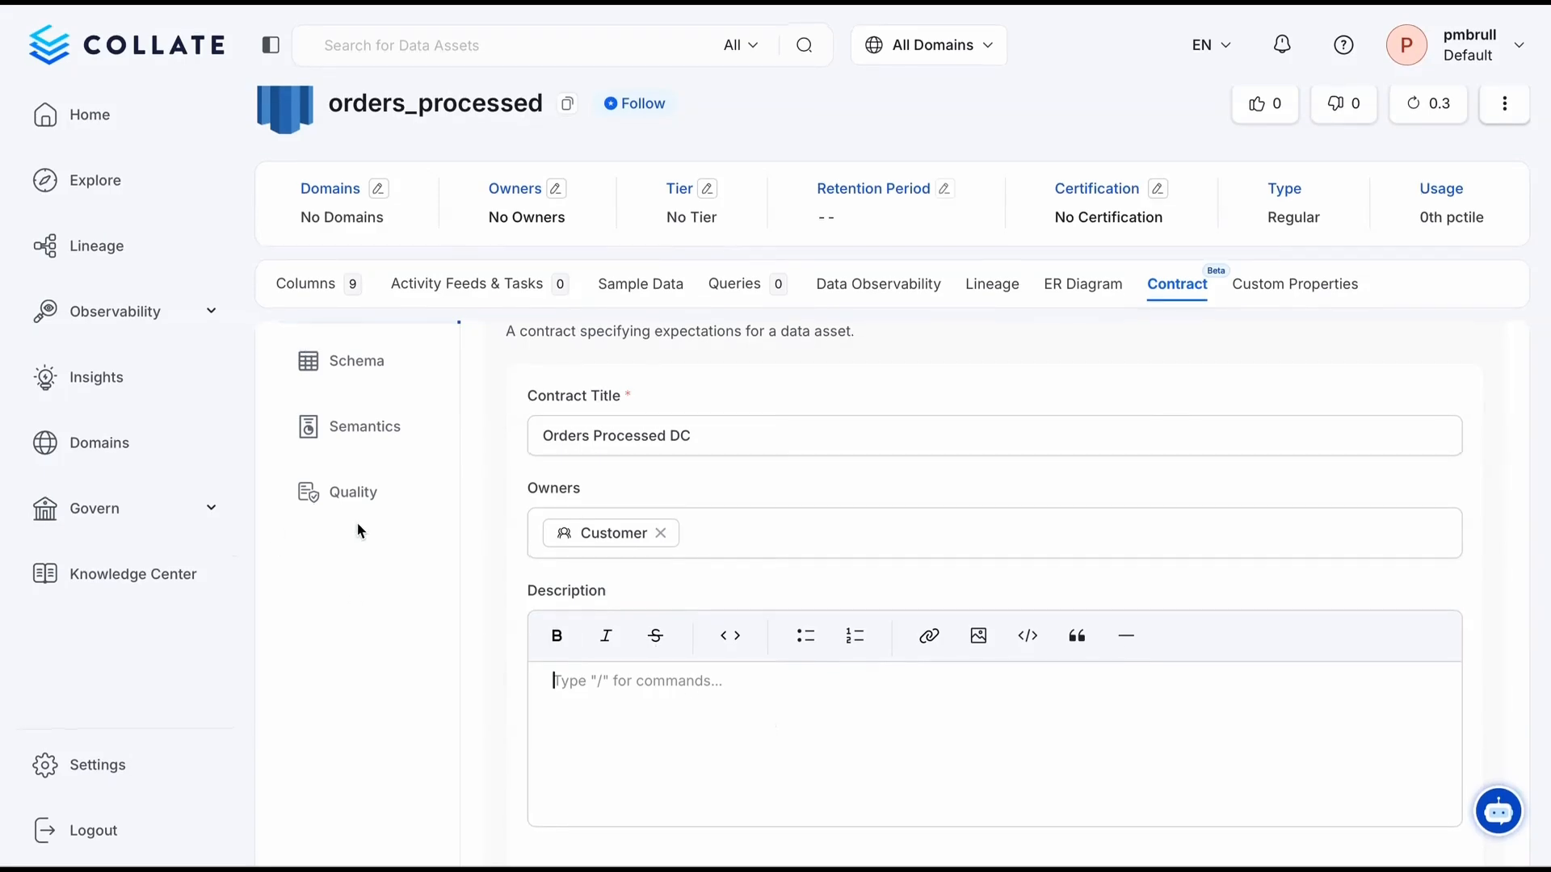
Include all table columns except gift_card_amount in the contract's expected schema
scroll(376, 484, "up", 2)
left_click(387, 467)
scroll(822, 396, "down", 3)
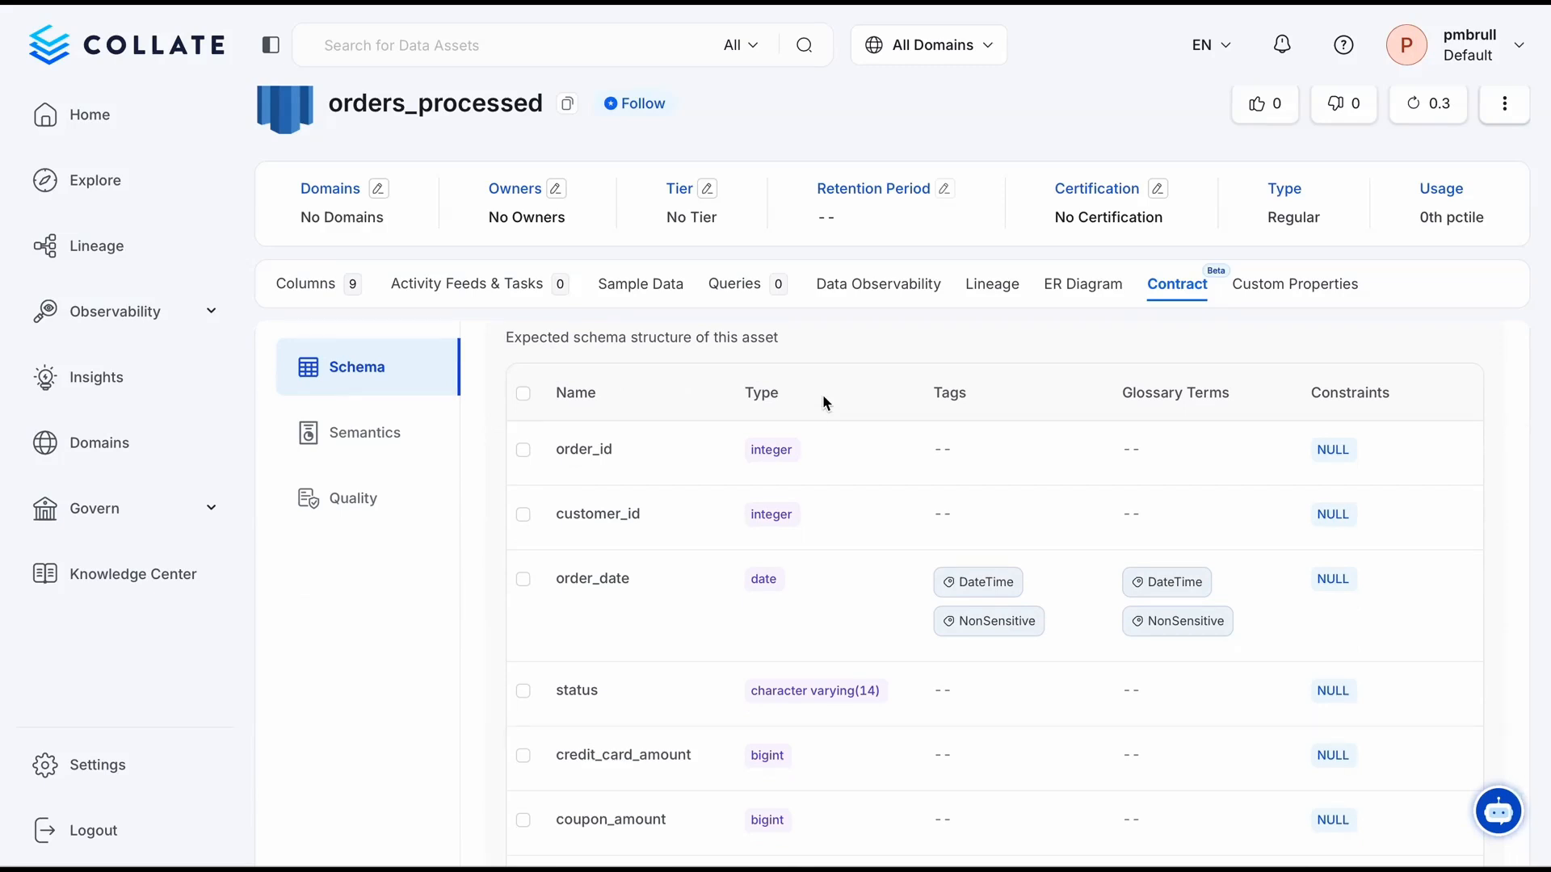
scroll(680, 766, "down", 2)
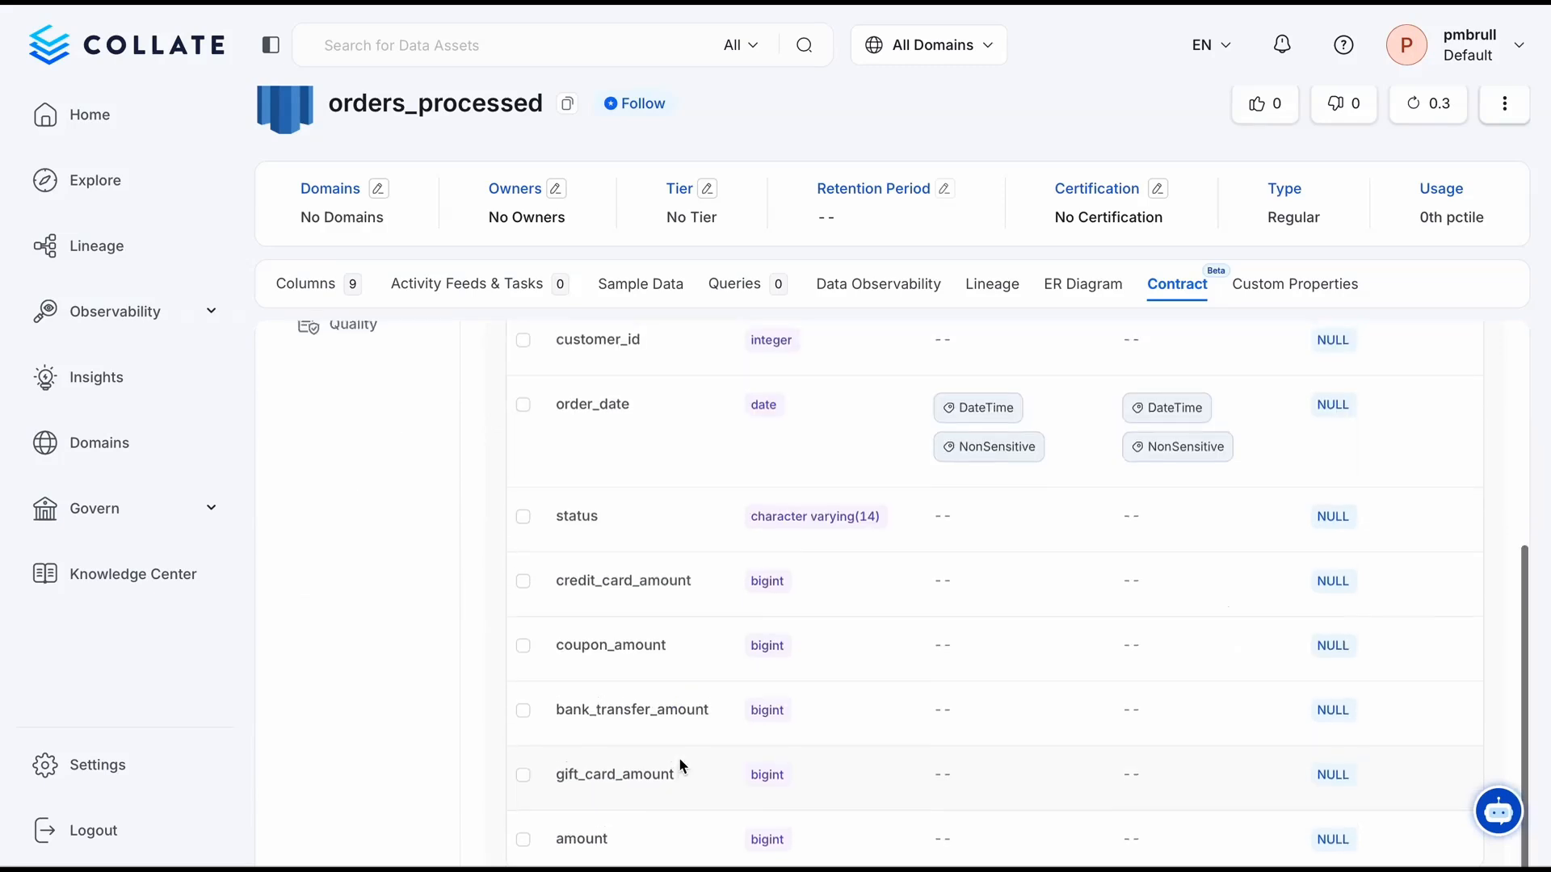
scroll(647, 565, "up", 4)
left_click(520, 384)
scroll(623, 544, "down", 3)
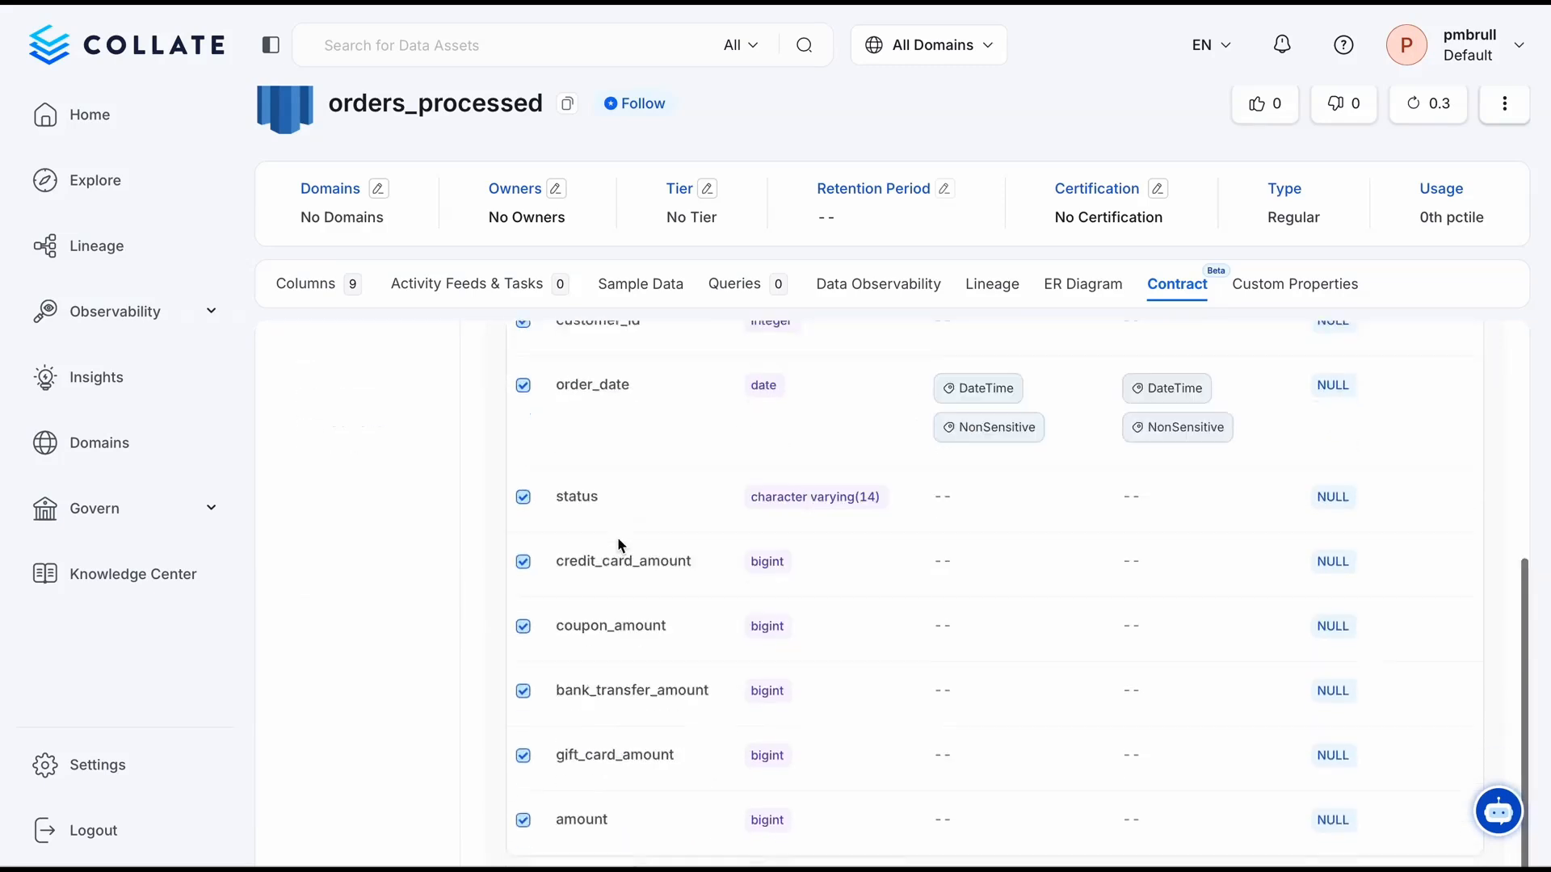
left_click(524, 767)
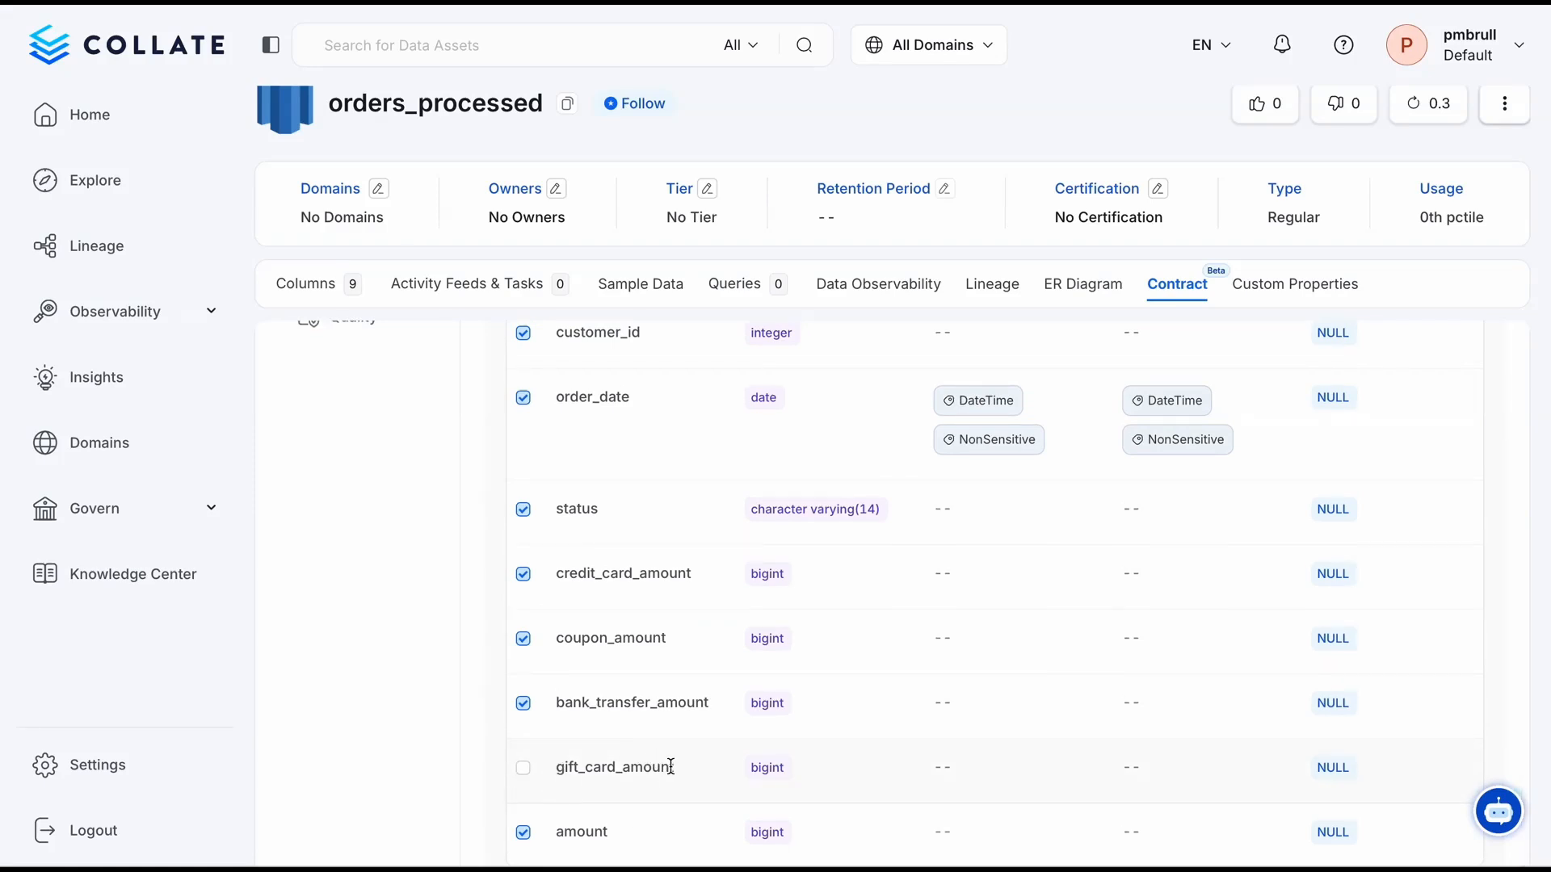
scroll(616, 359, "up", 3)
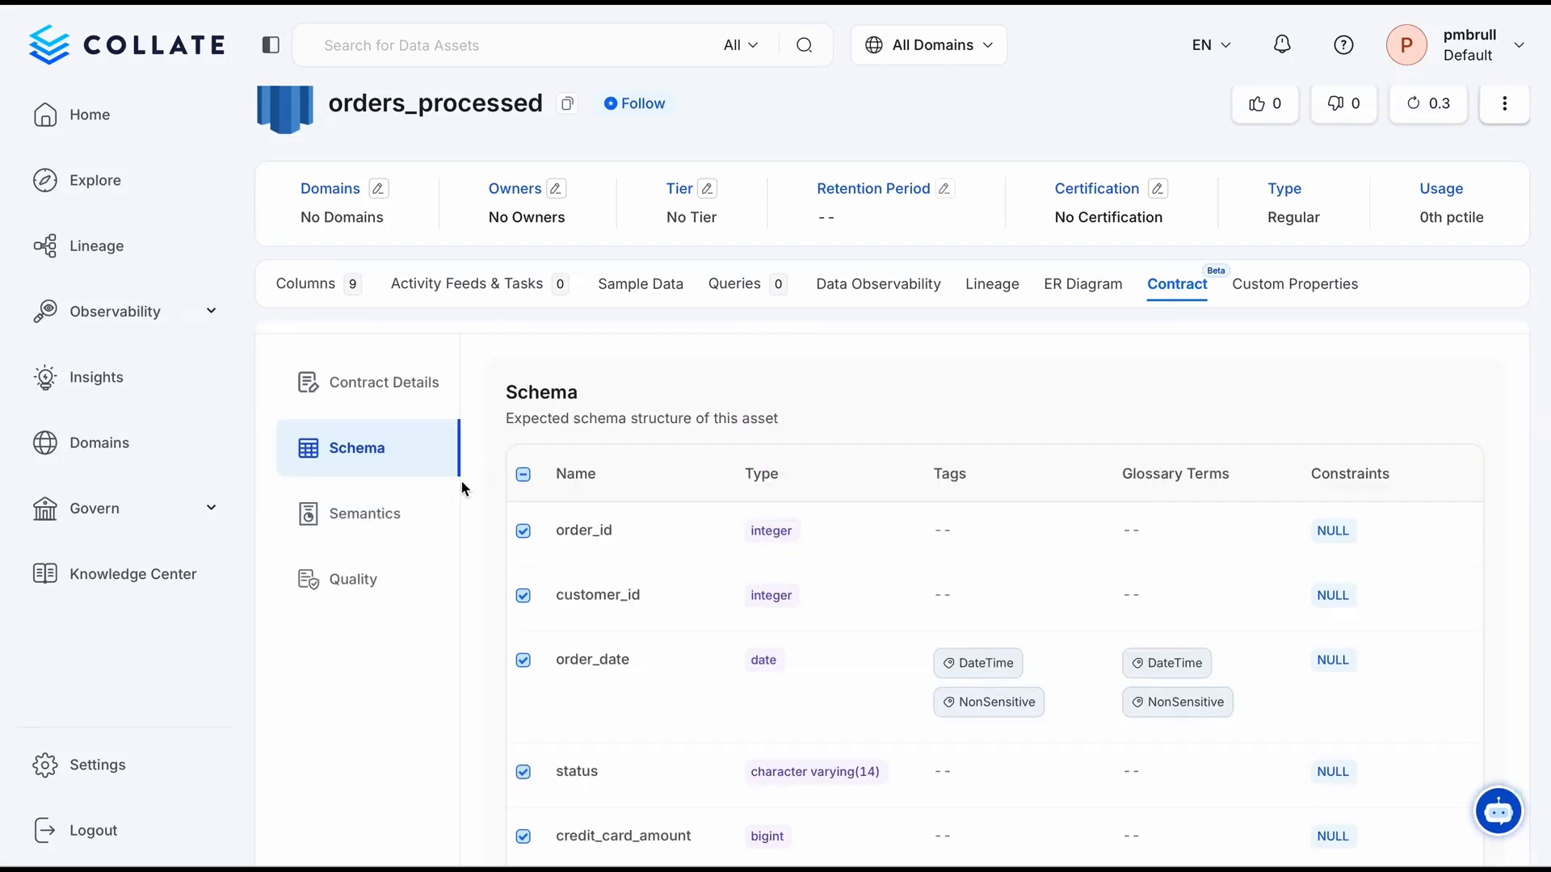
Name the contract's semantics rule "Owners should be set" with the description "Because without ownership things become a mess"
left_click(404, 511)
scroll(754, 483, "down", 1)
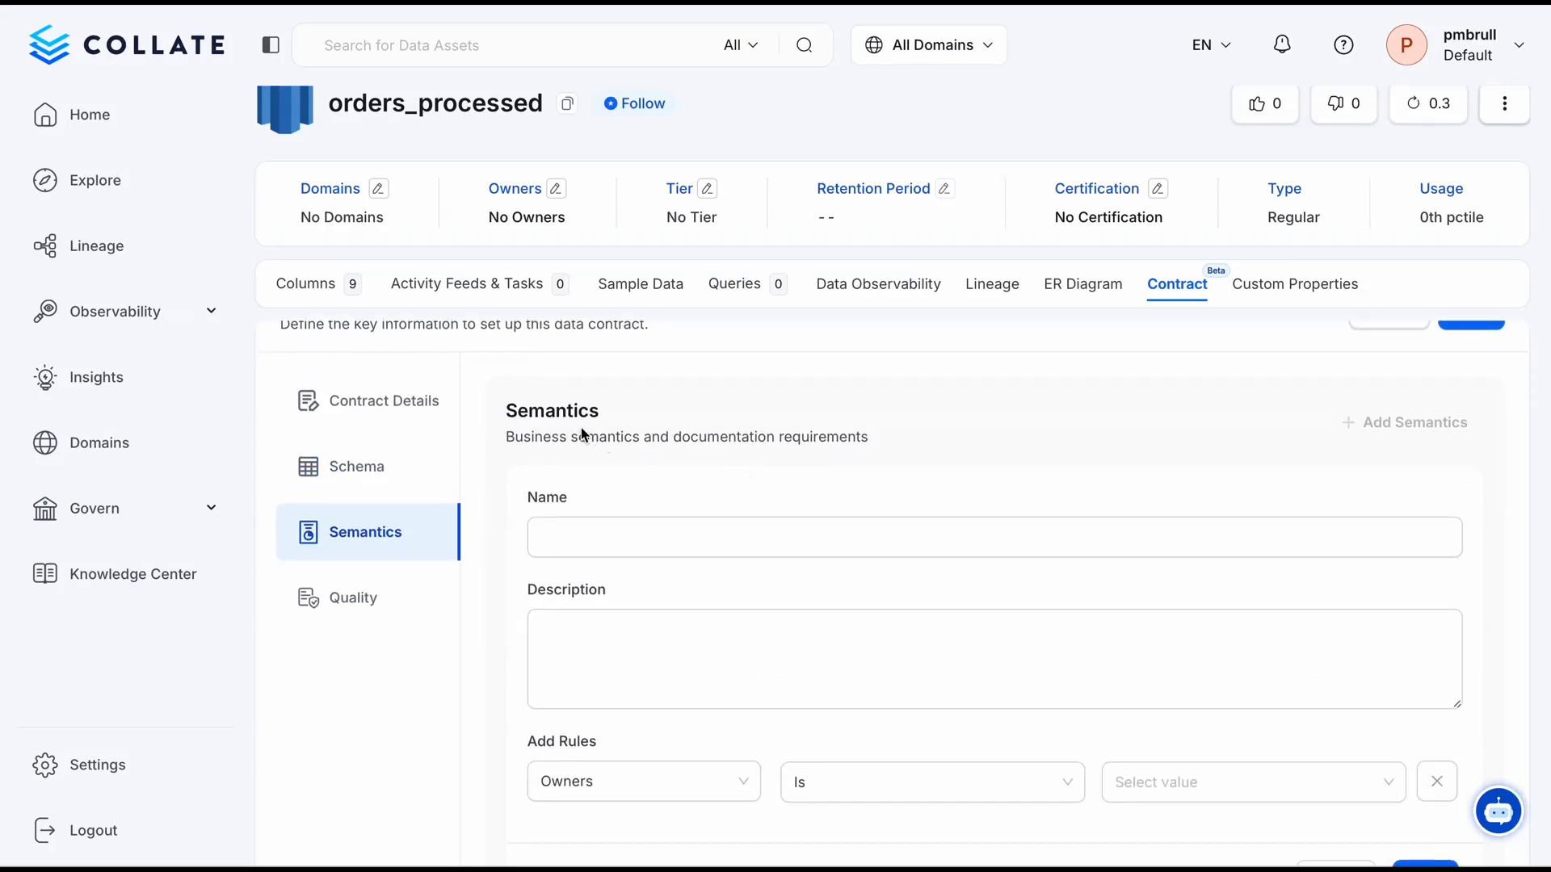
left_click(583, 537)
type("Owners should be set")
left_click(791, 659)
type("Because without ownership things become a mess")
Set the semantics rule condition to Owners Is Set and save the rule
scroll(884, 729, "down", 1)
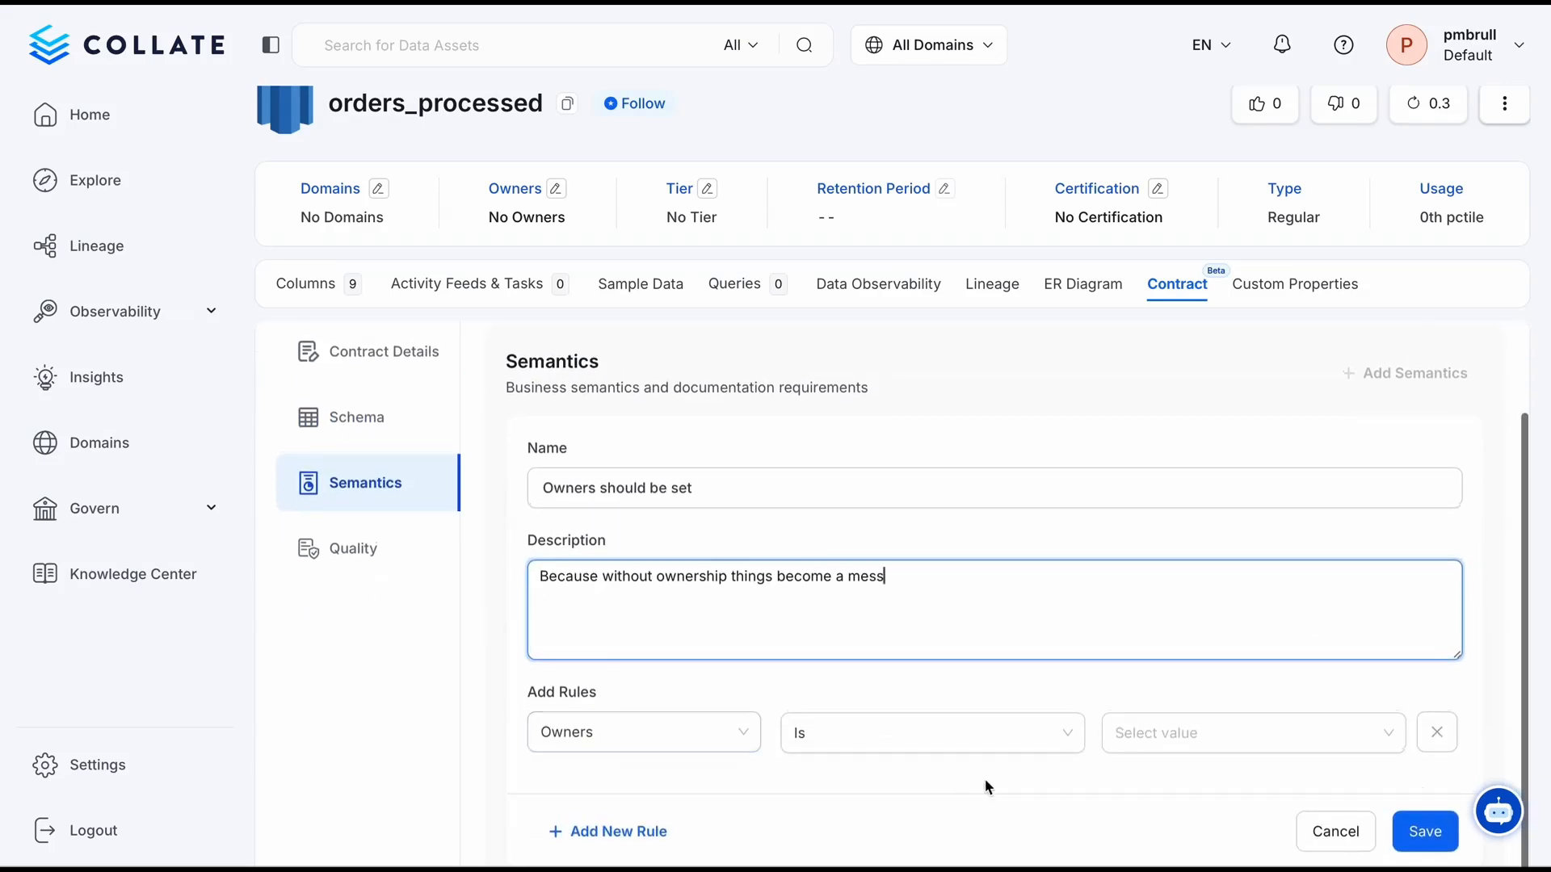
left_click(1009, 743)
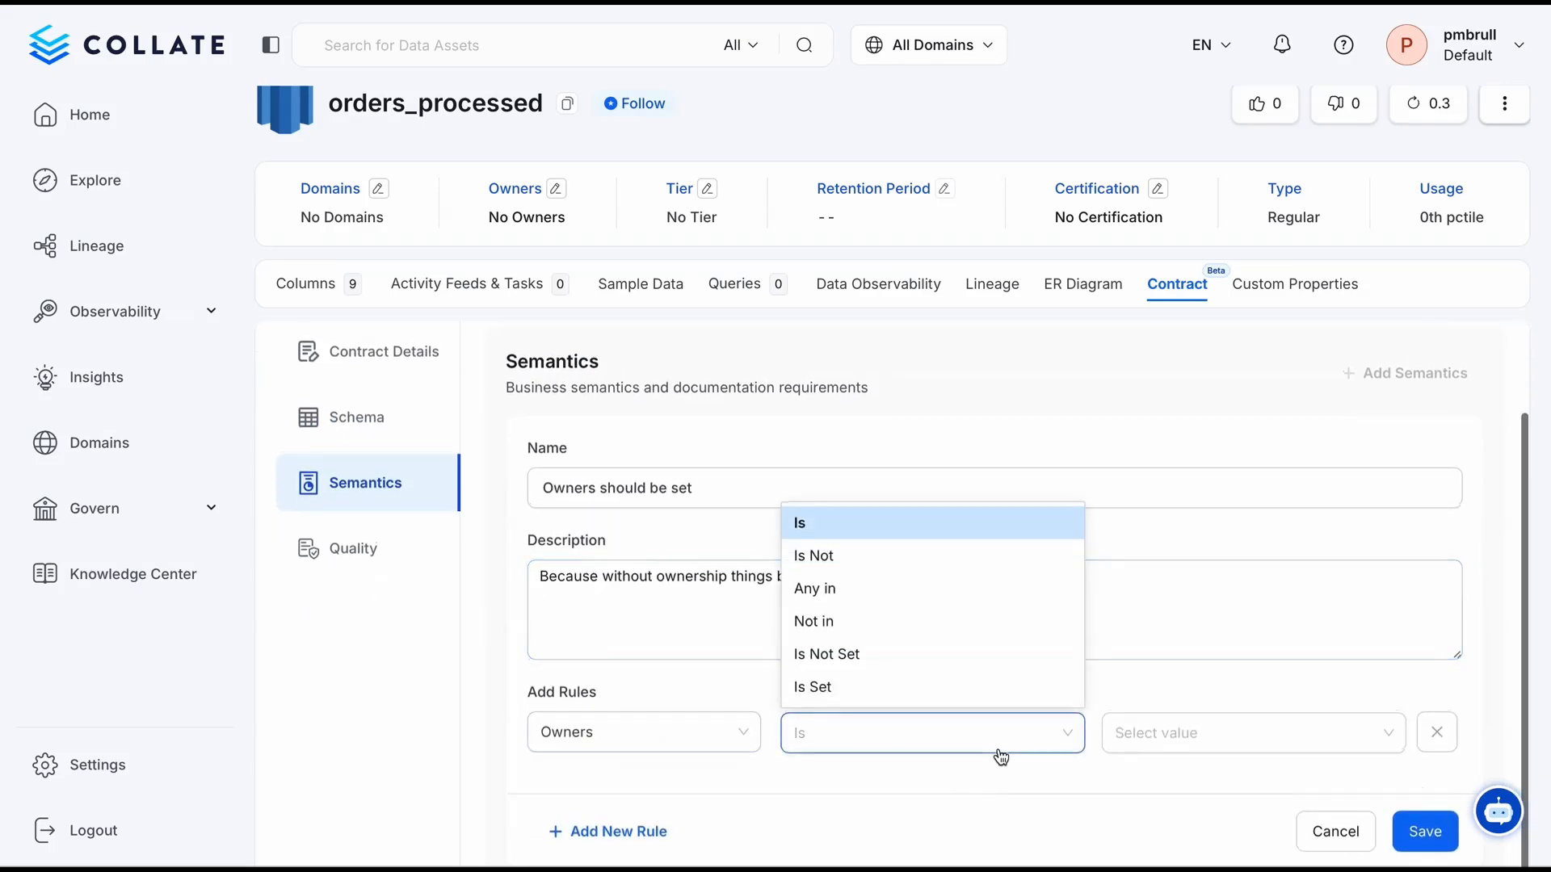
left_click(883, 686)
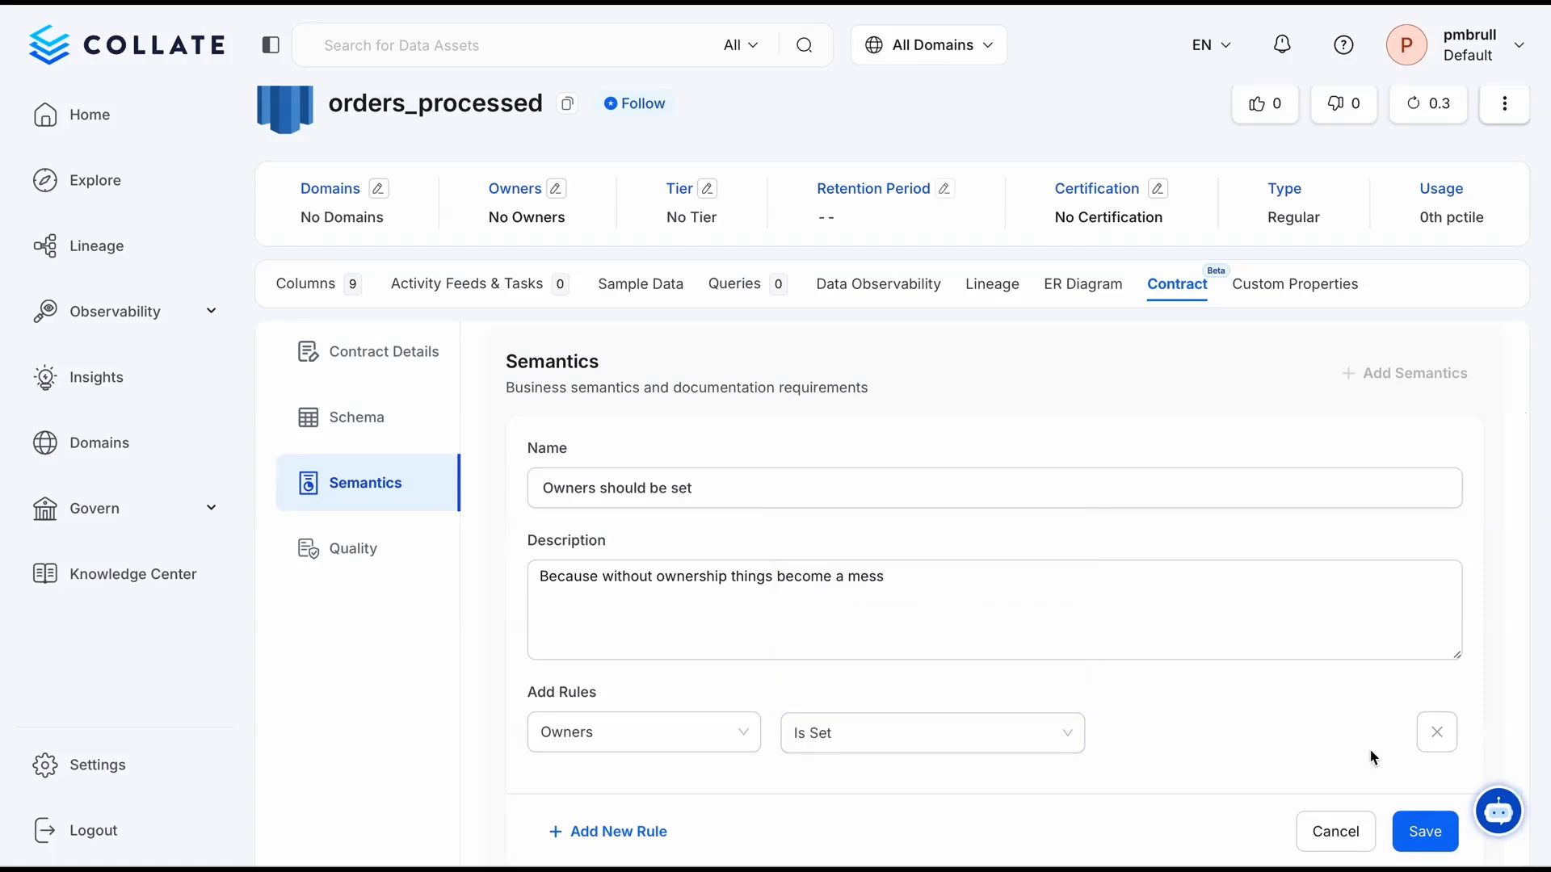
scroll(1367, 714, "down", 1)
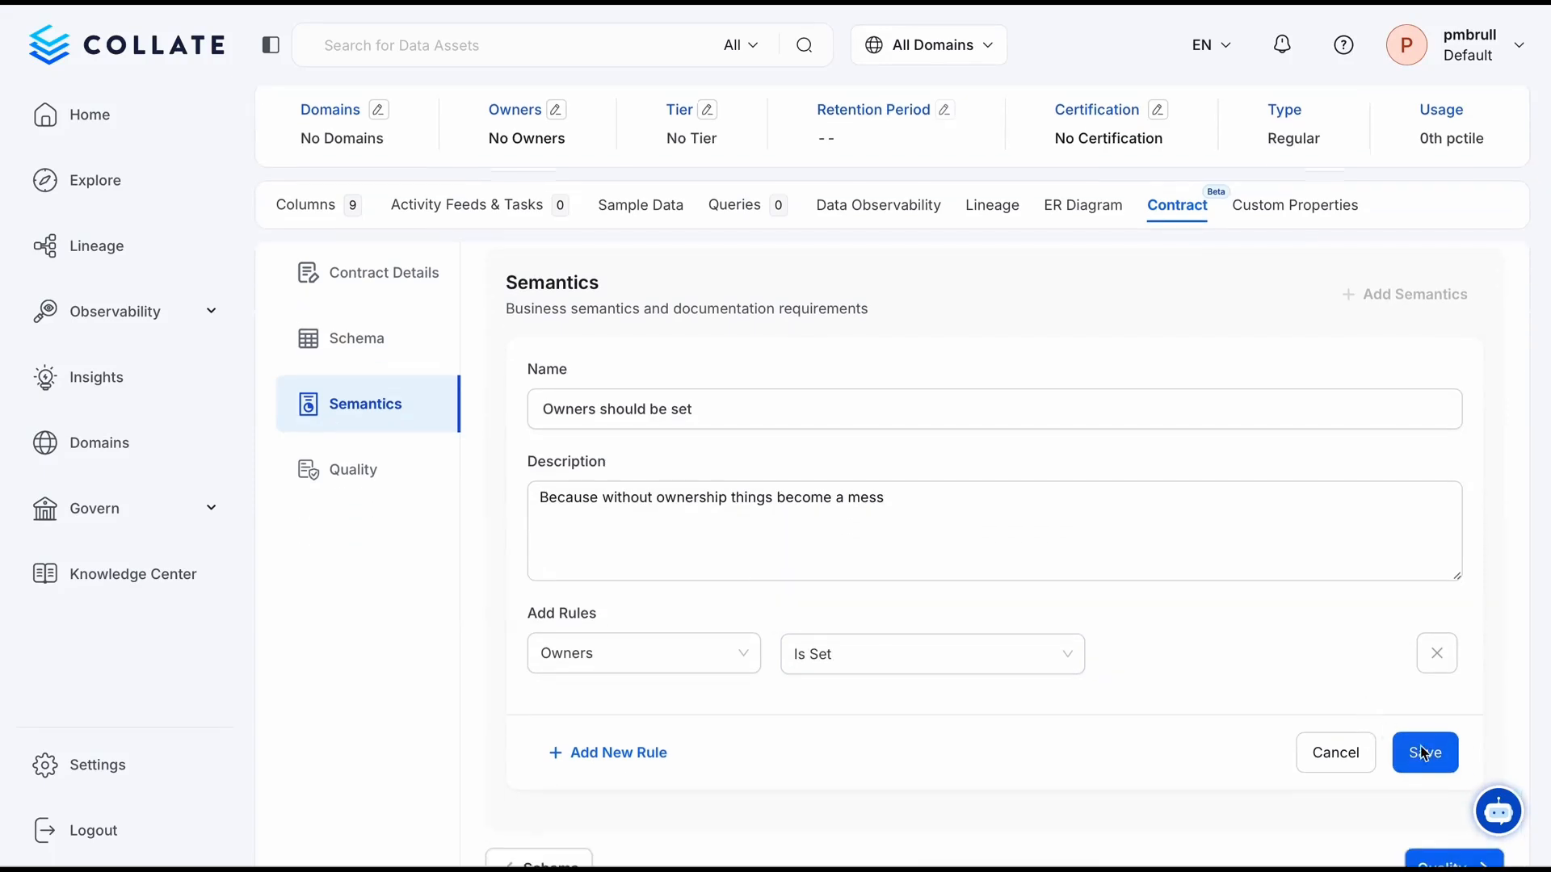
left_click(1424, 753)
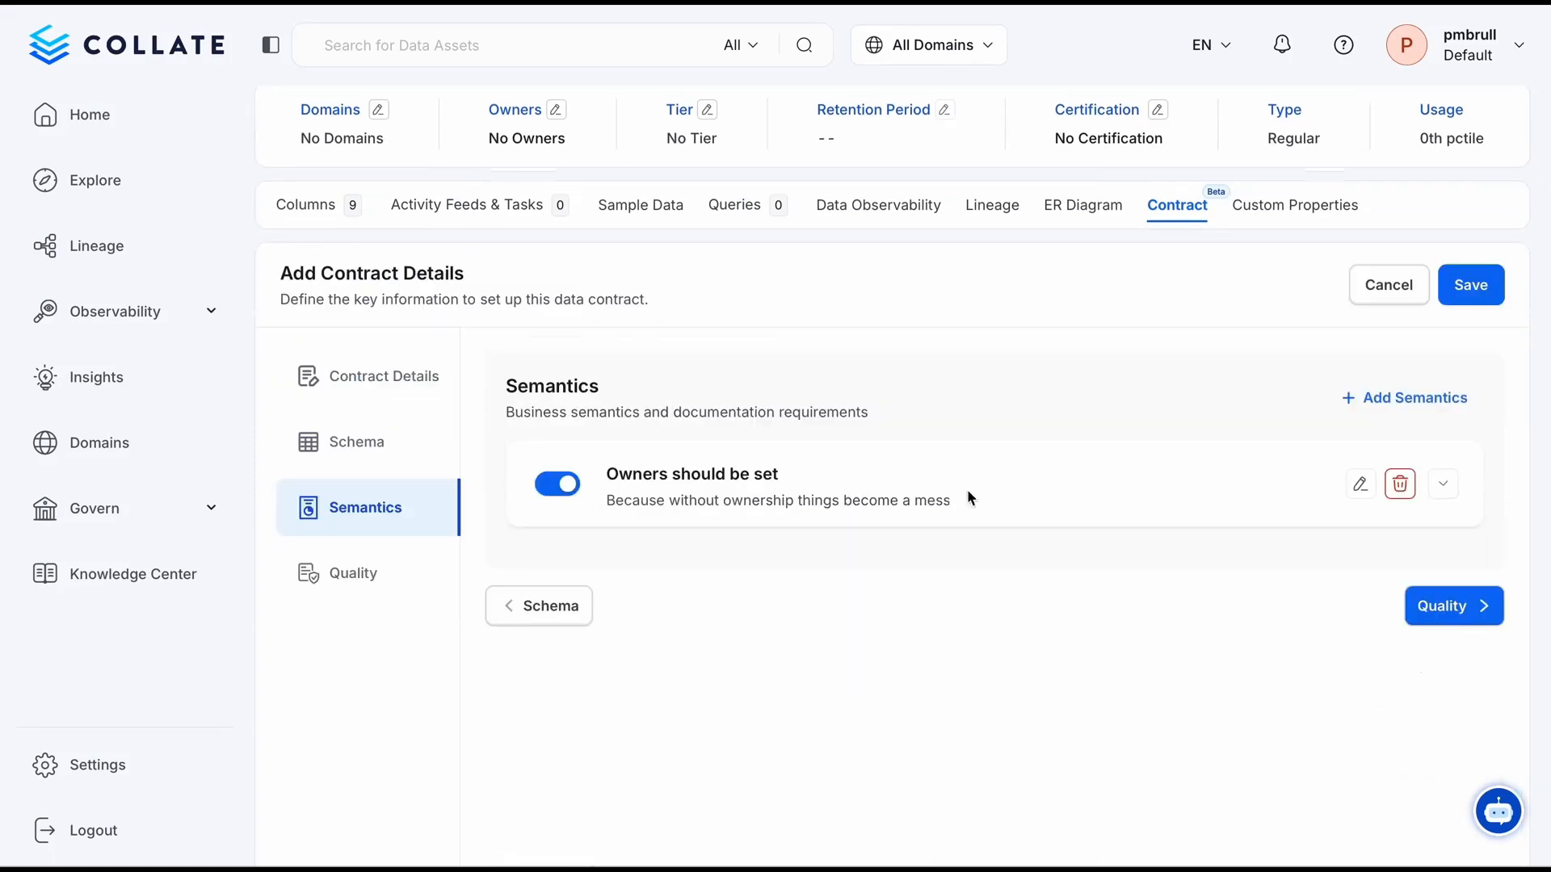
Add a table-level quality test of type Table Row Count To Equal with a count of 100
left_click(384, 559)
scroll(777, 477, "down", 1)
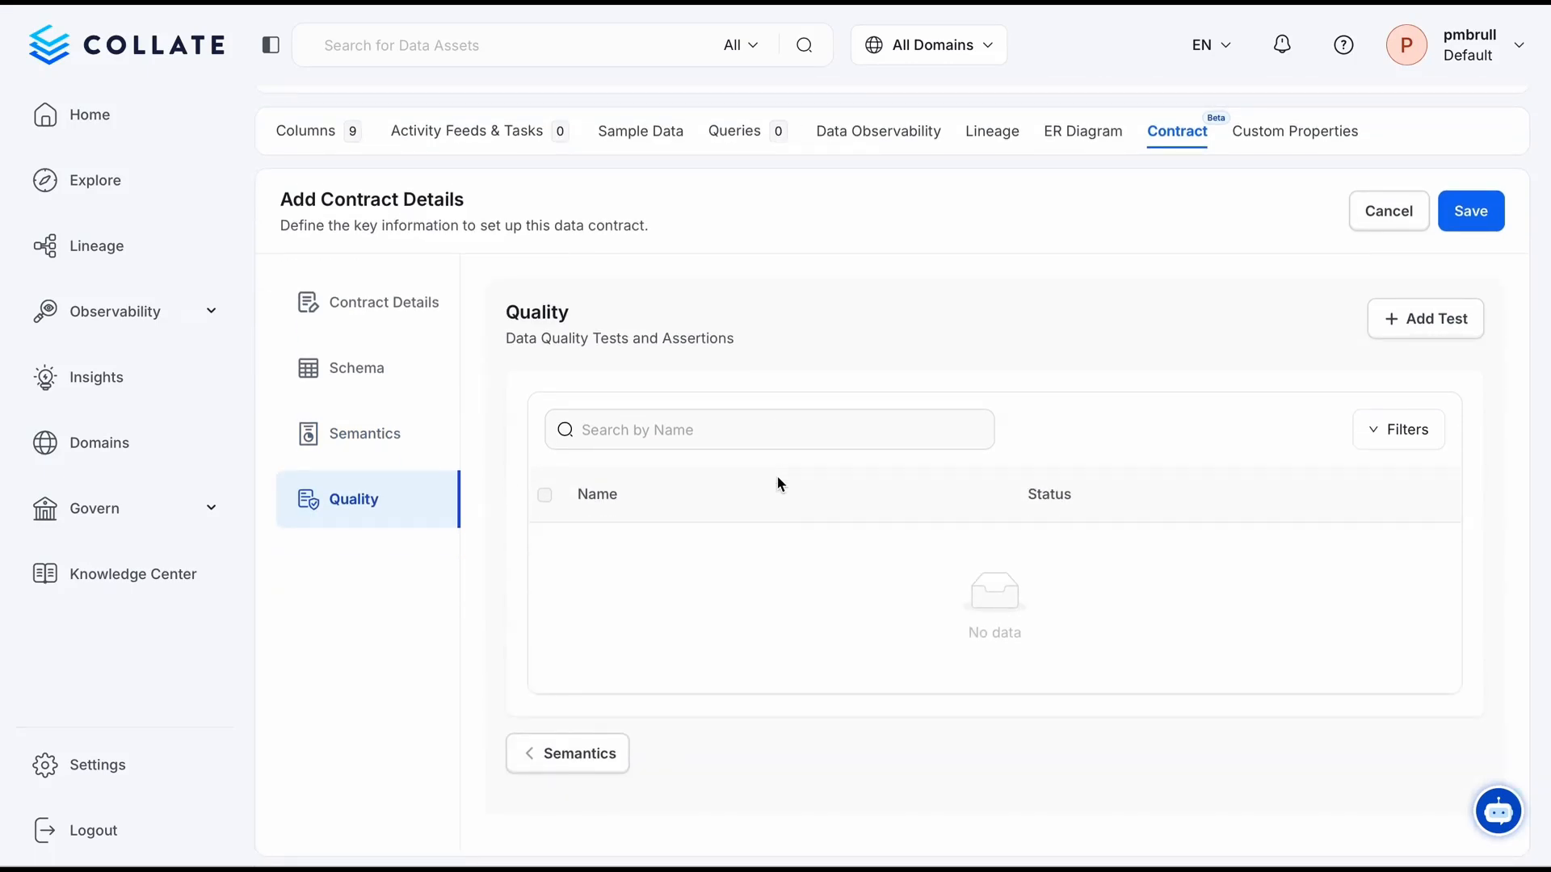
left_click(1454, 319)
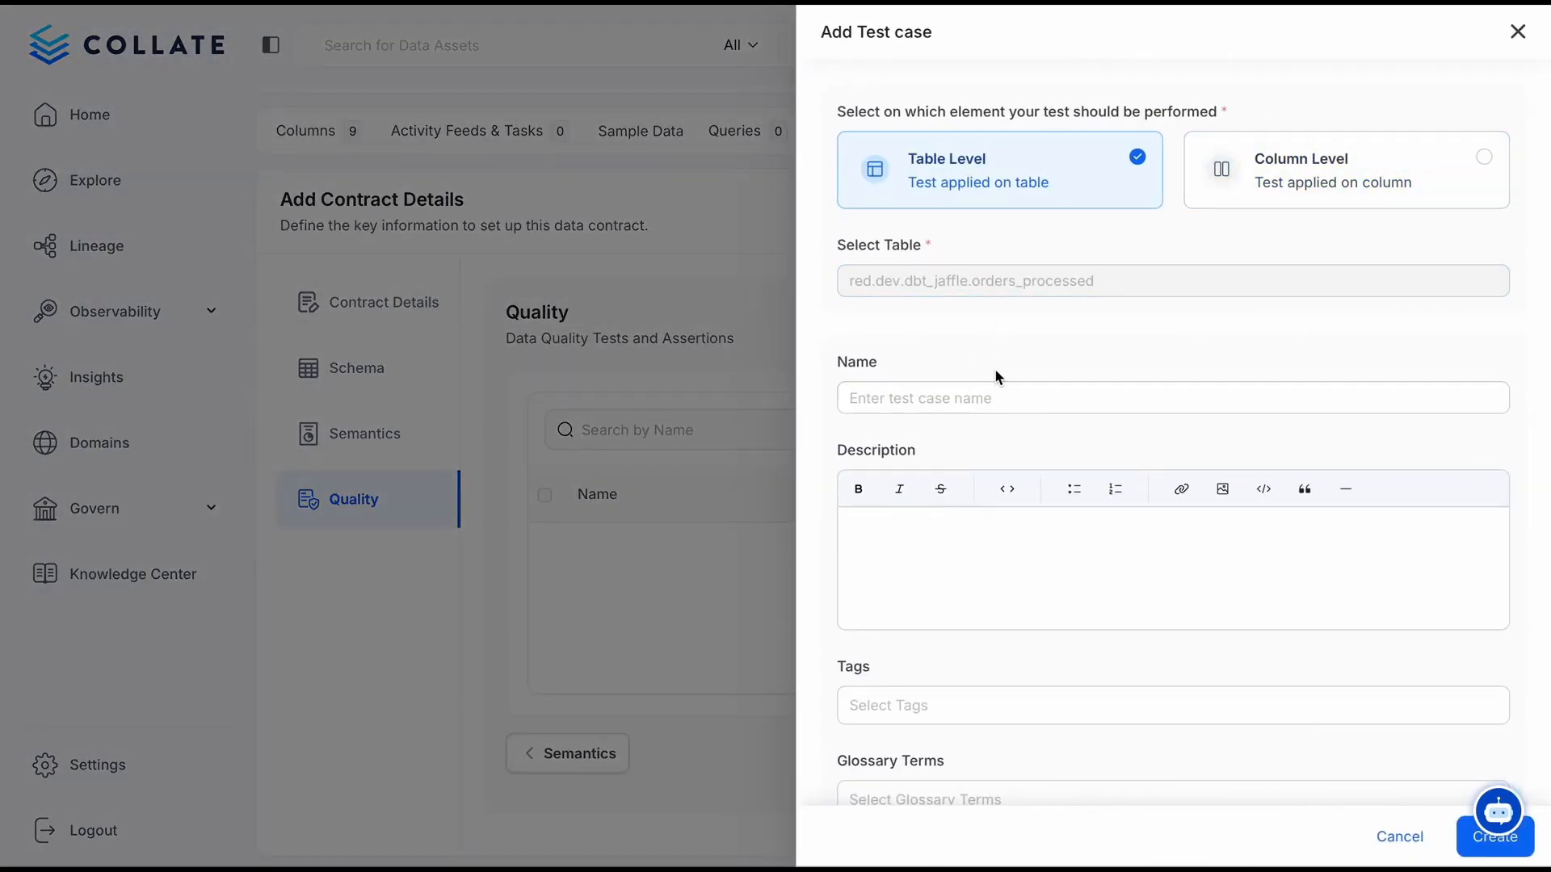
scroll(995, 368, "down", 2)
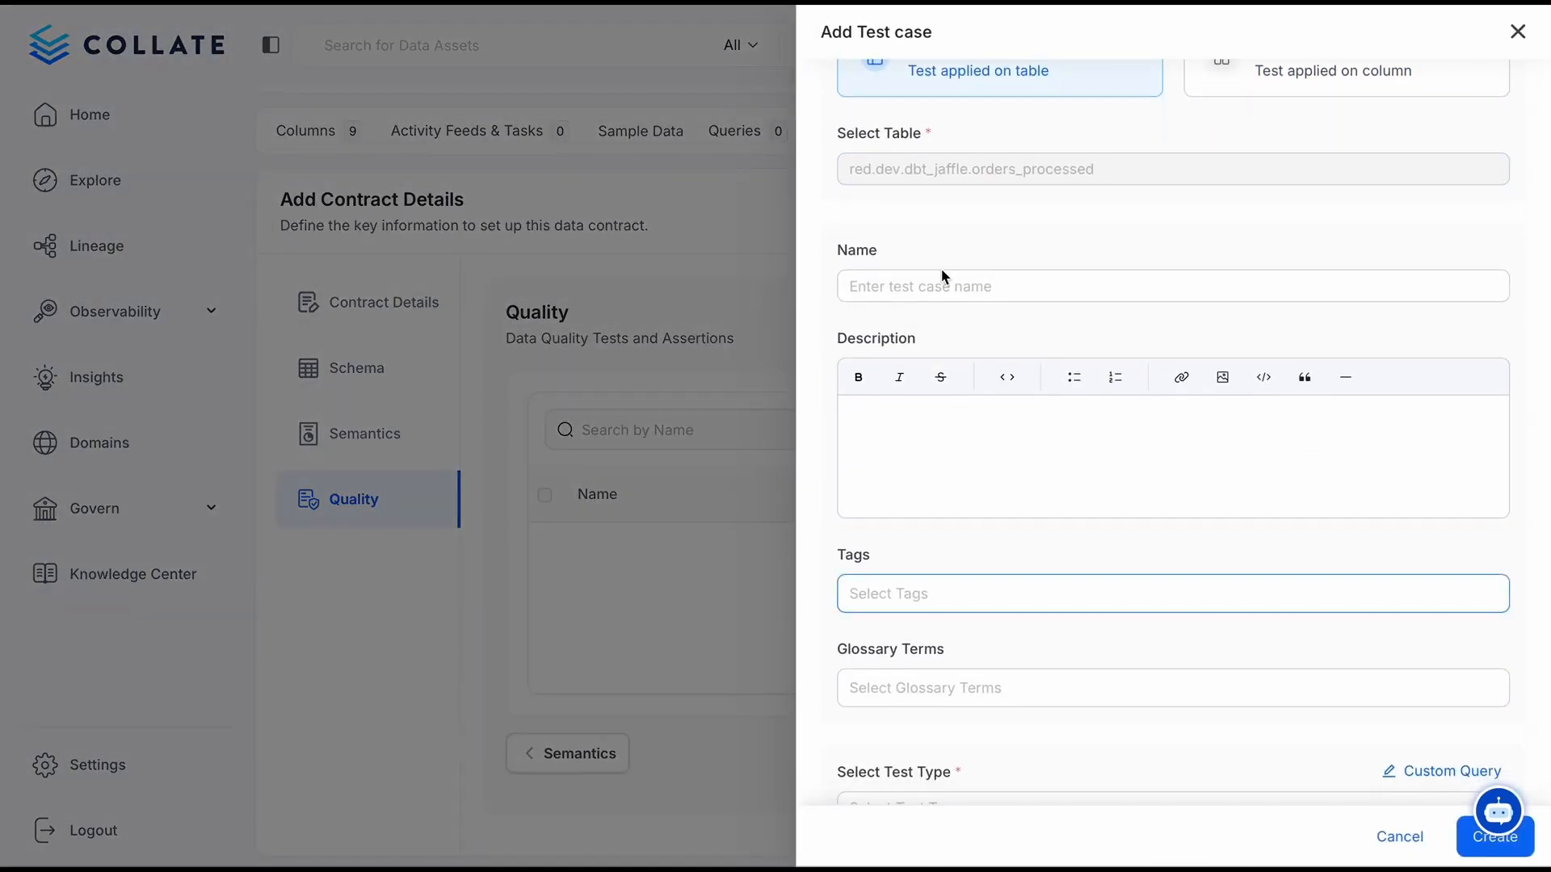
scroll(941, 269, "down", 4)
left_click(961, 498)
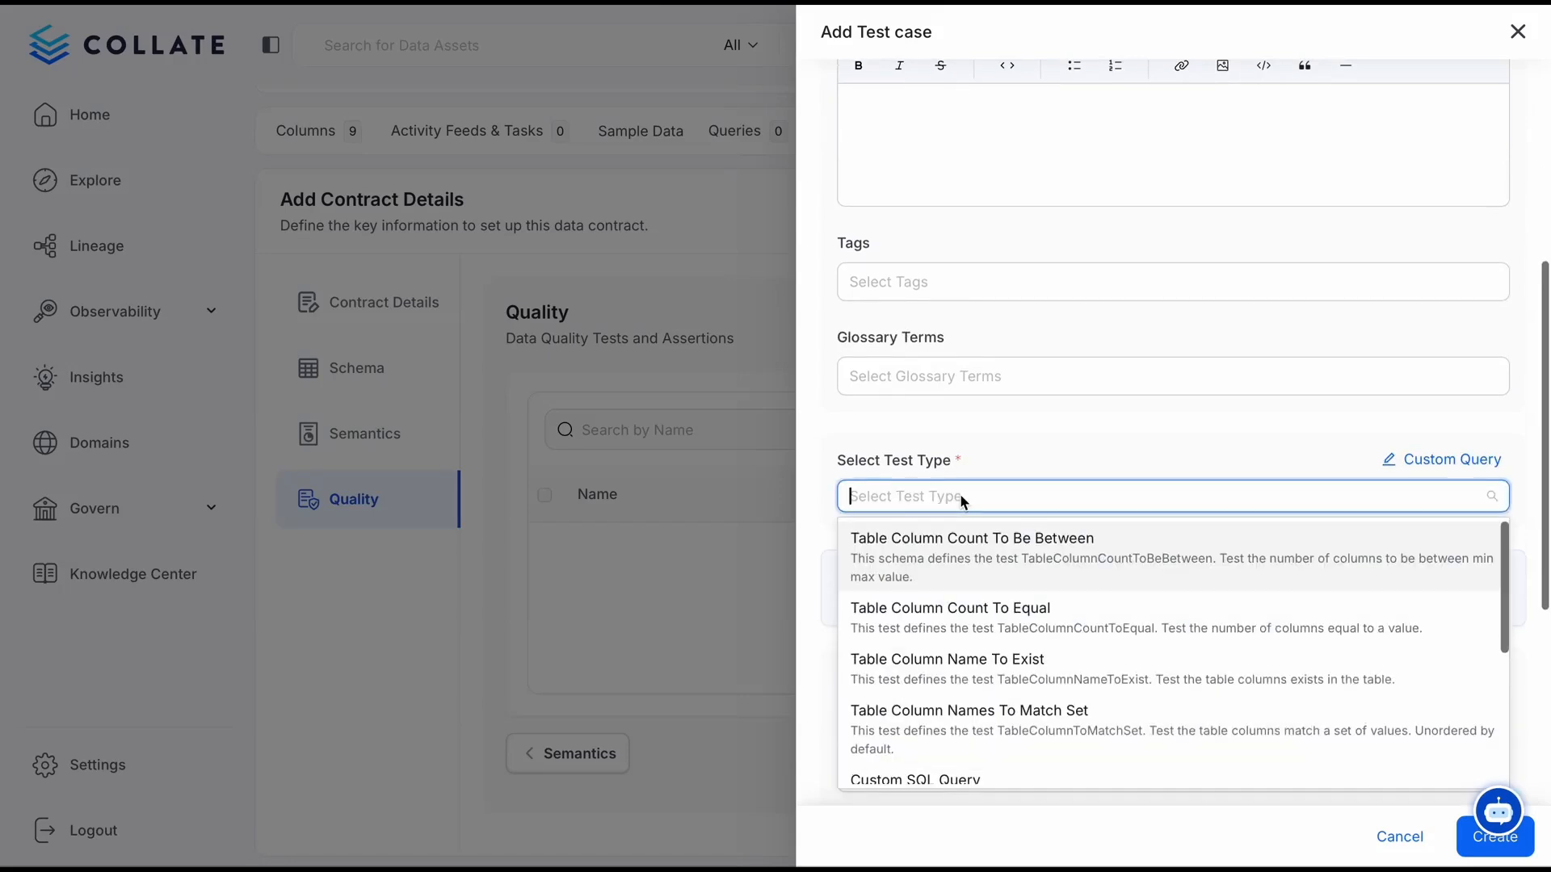
type("row")
left_click(991, 602)
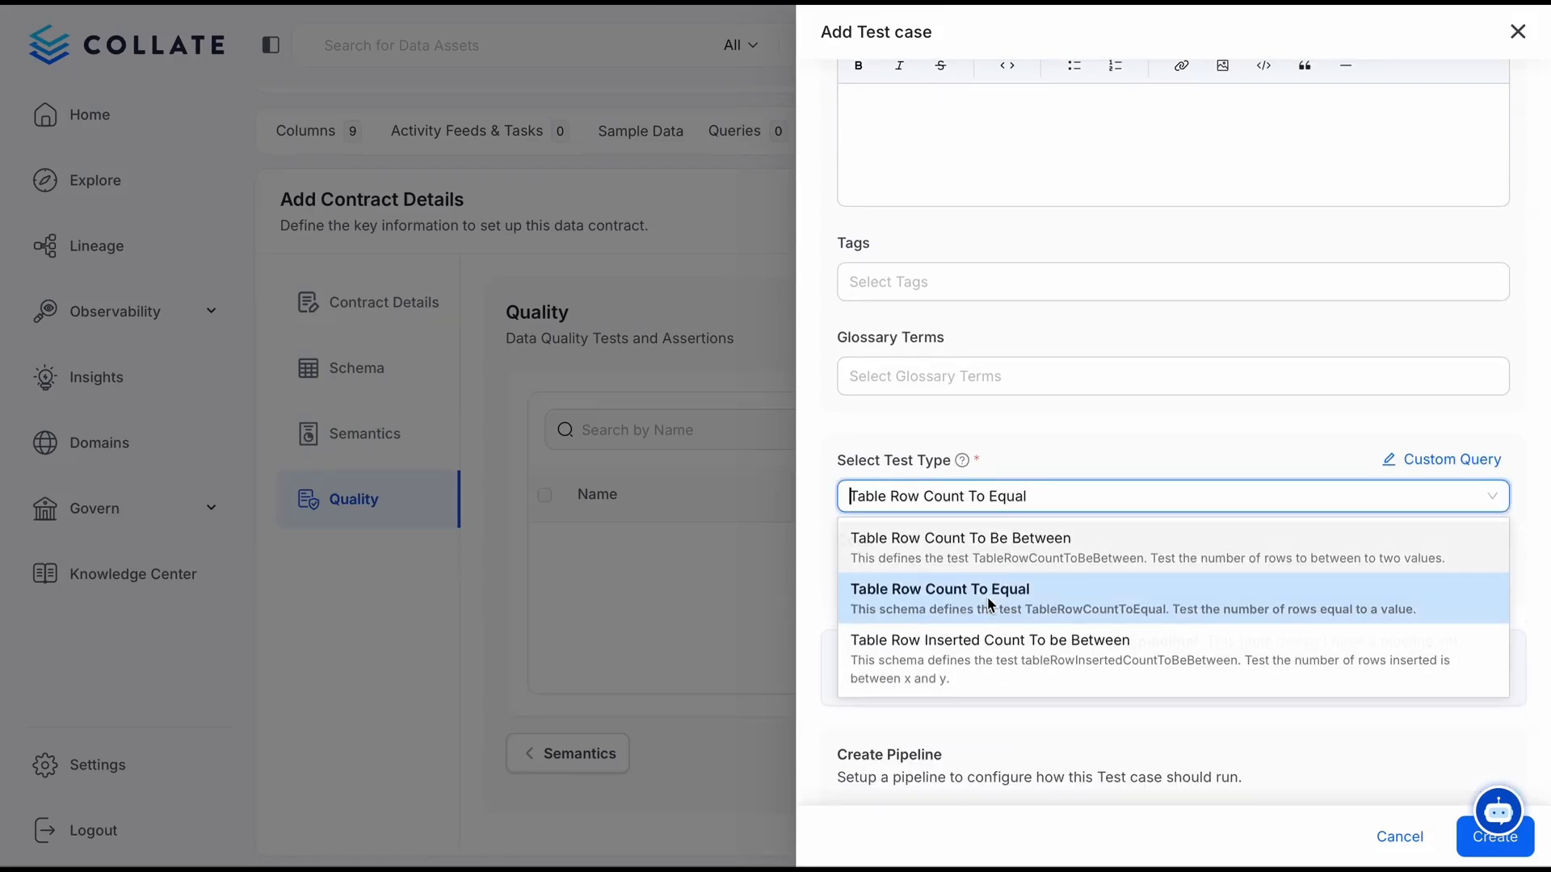
left_click(960, 590)
type("100")
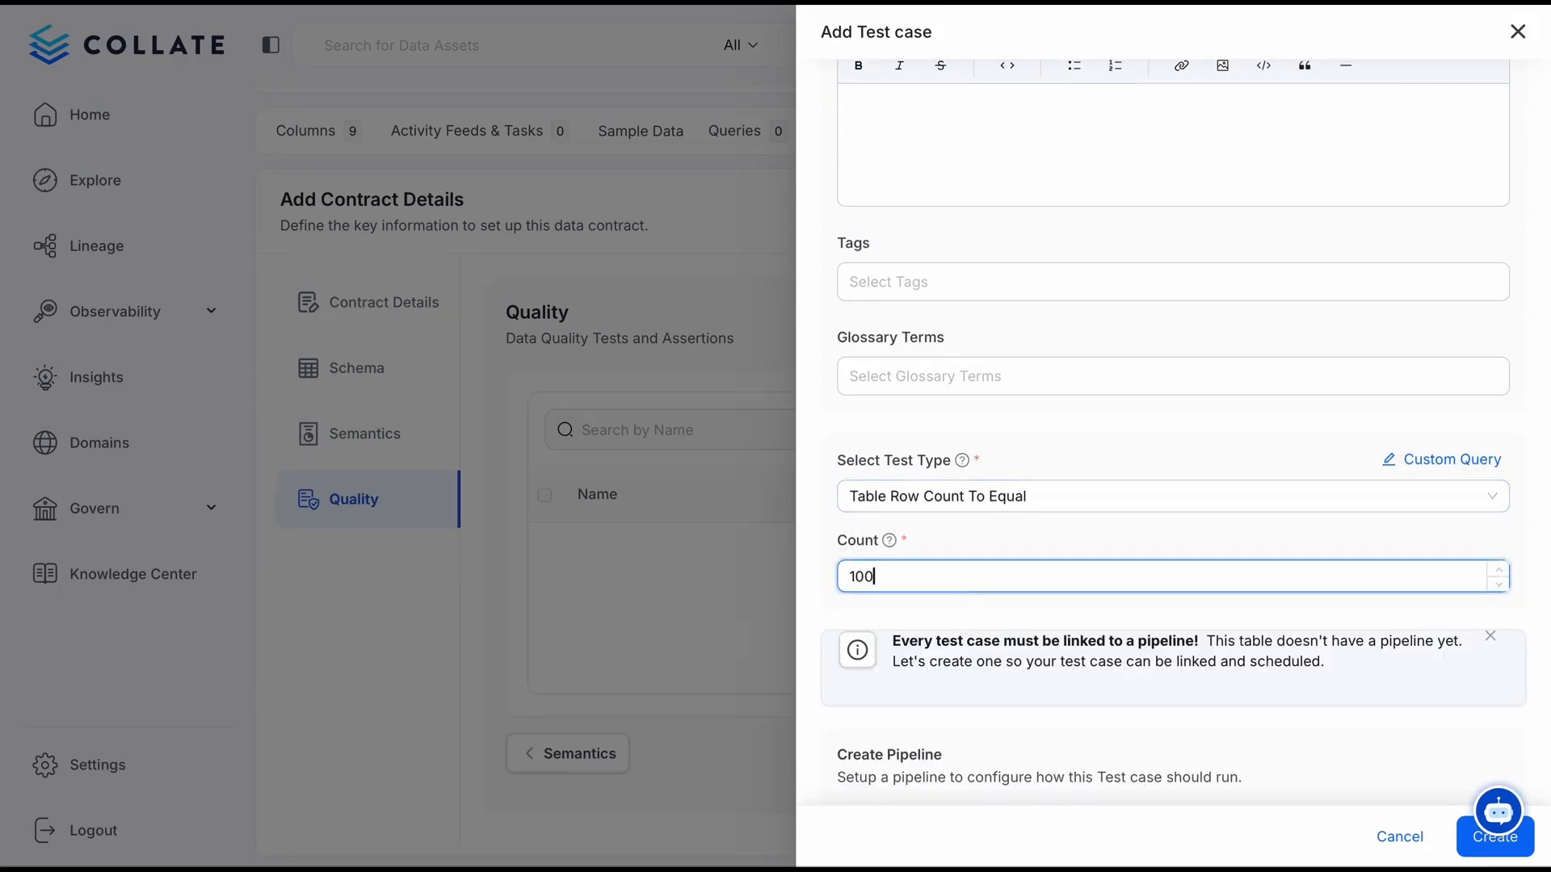
Set the test's pipeline to run On Demand and create the test case
scroll(1046, 544, "down", 6)
left_click(1341, 490)
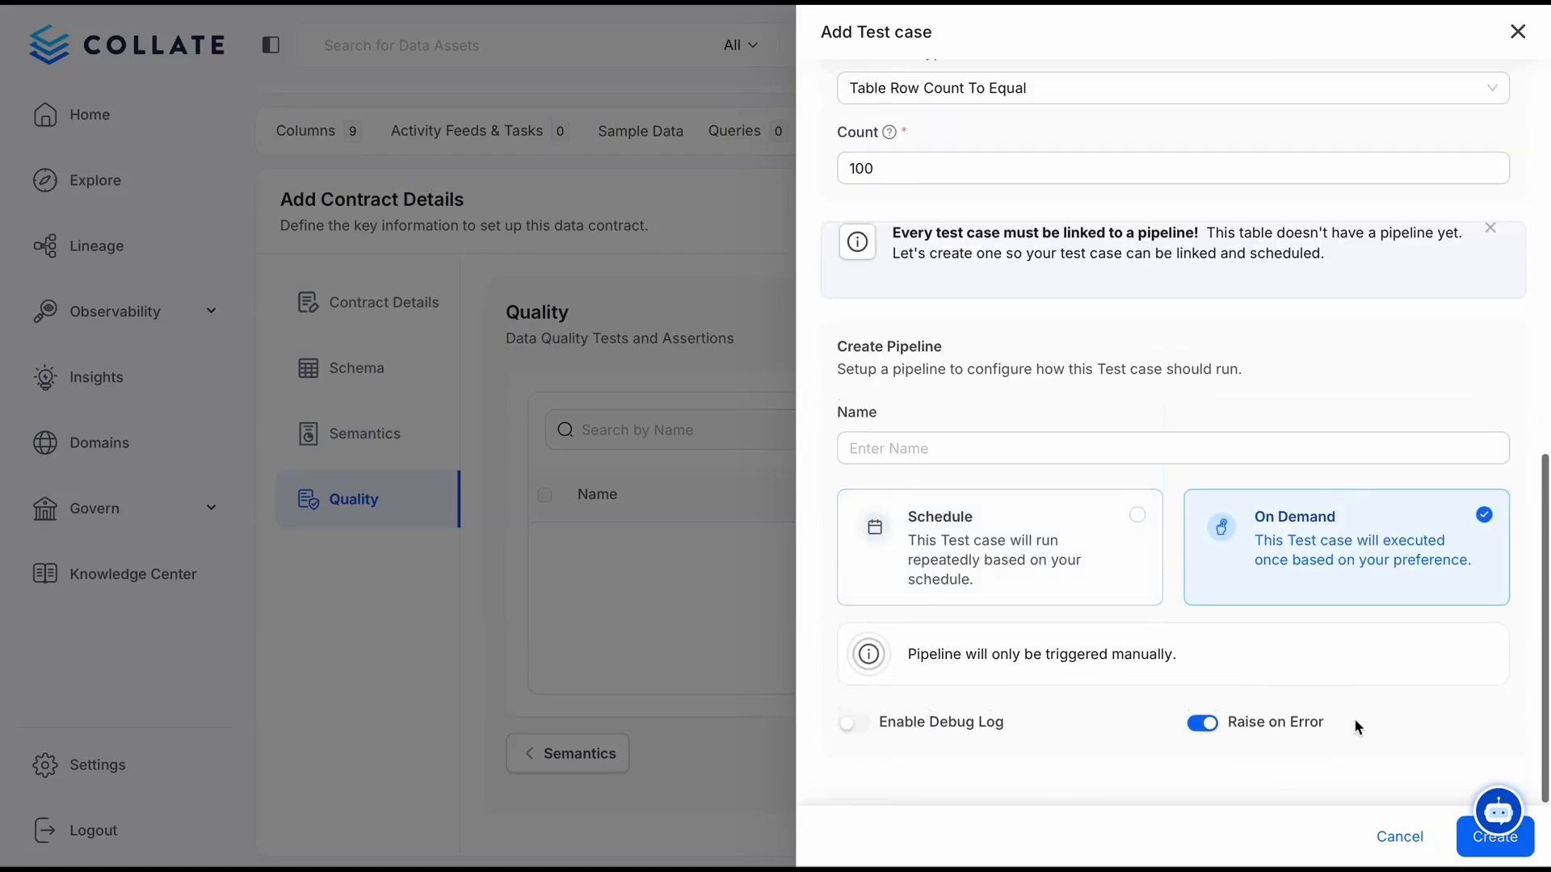
left_click(1490, 837)
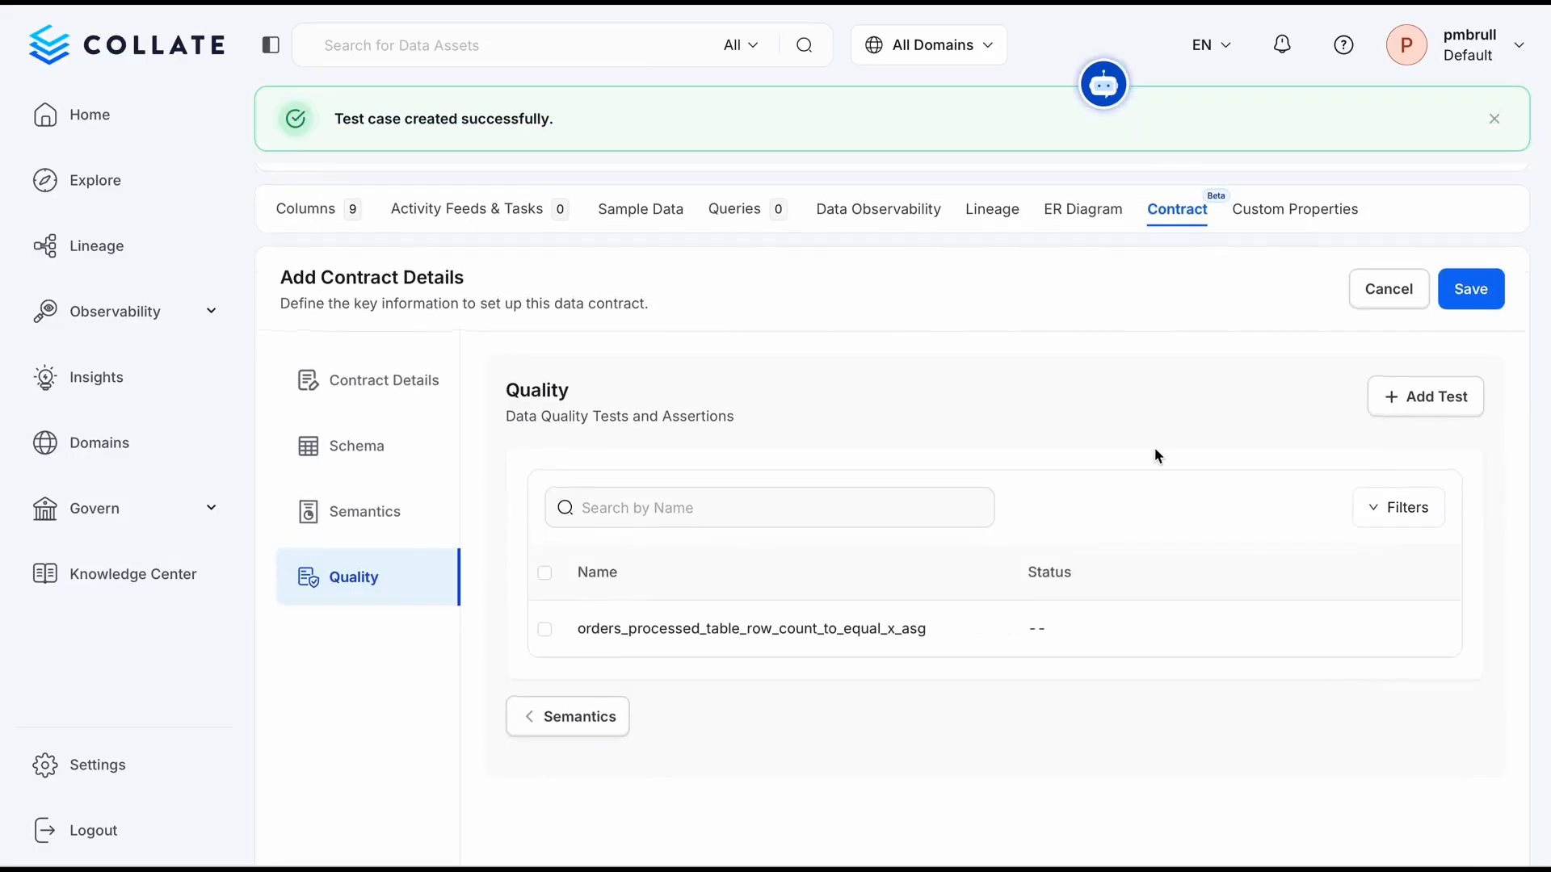
Include the new row count test in the contract's quality checks and save the contract
left_click(542, 628)
left_click(1466, 307)
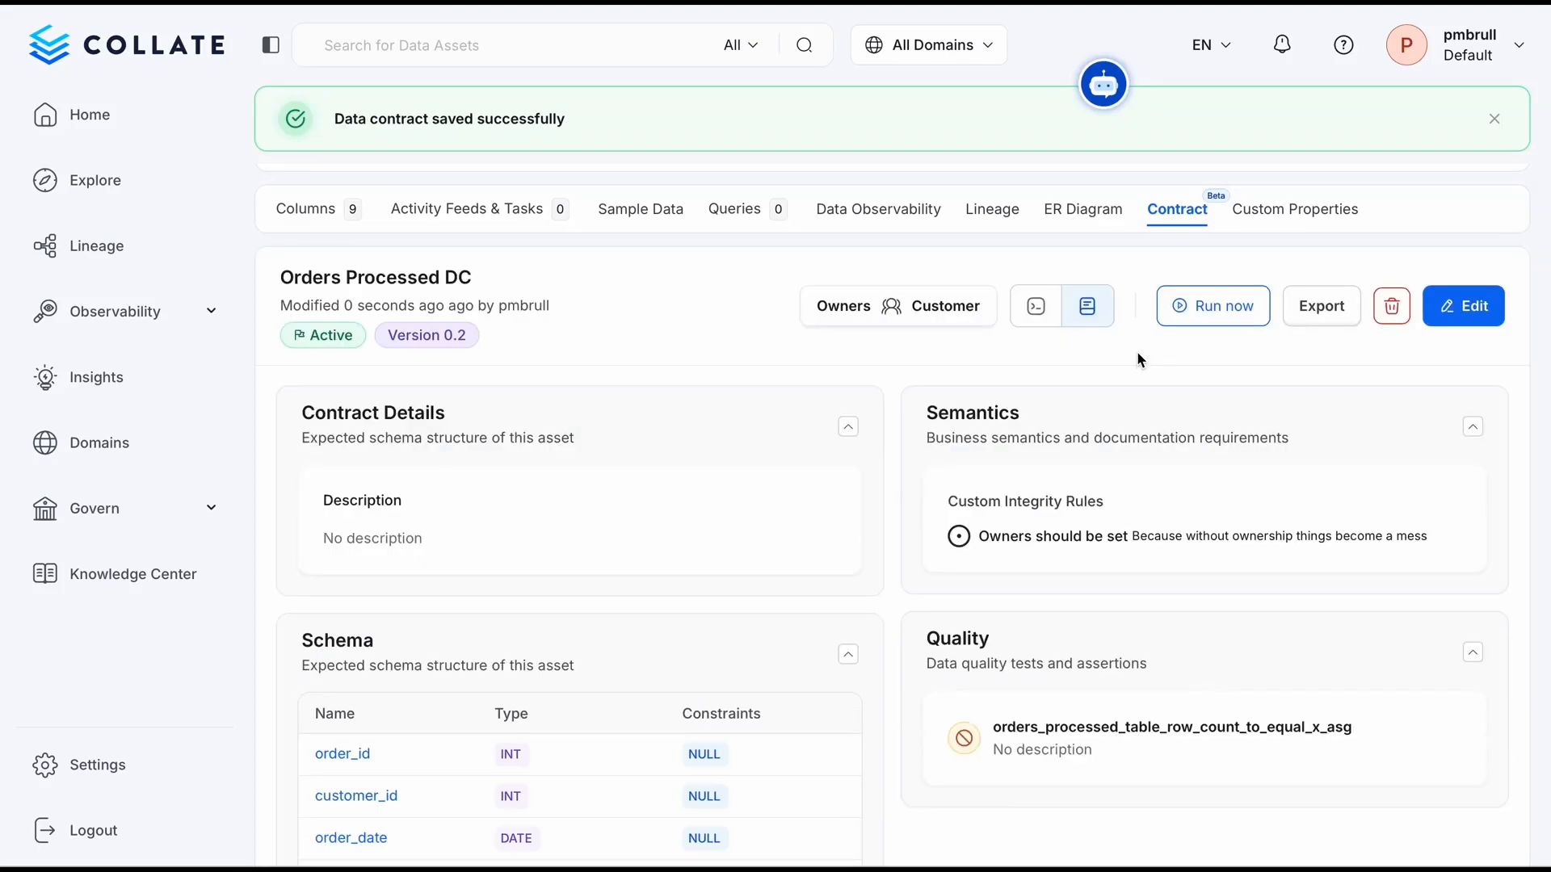
scroll(1121, 530, "down", 3)
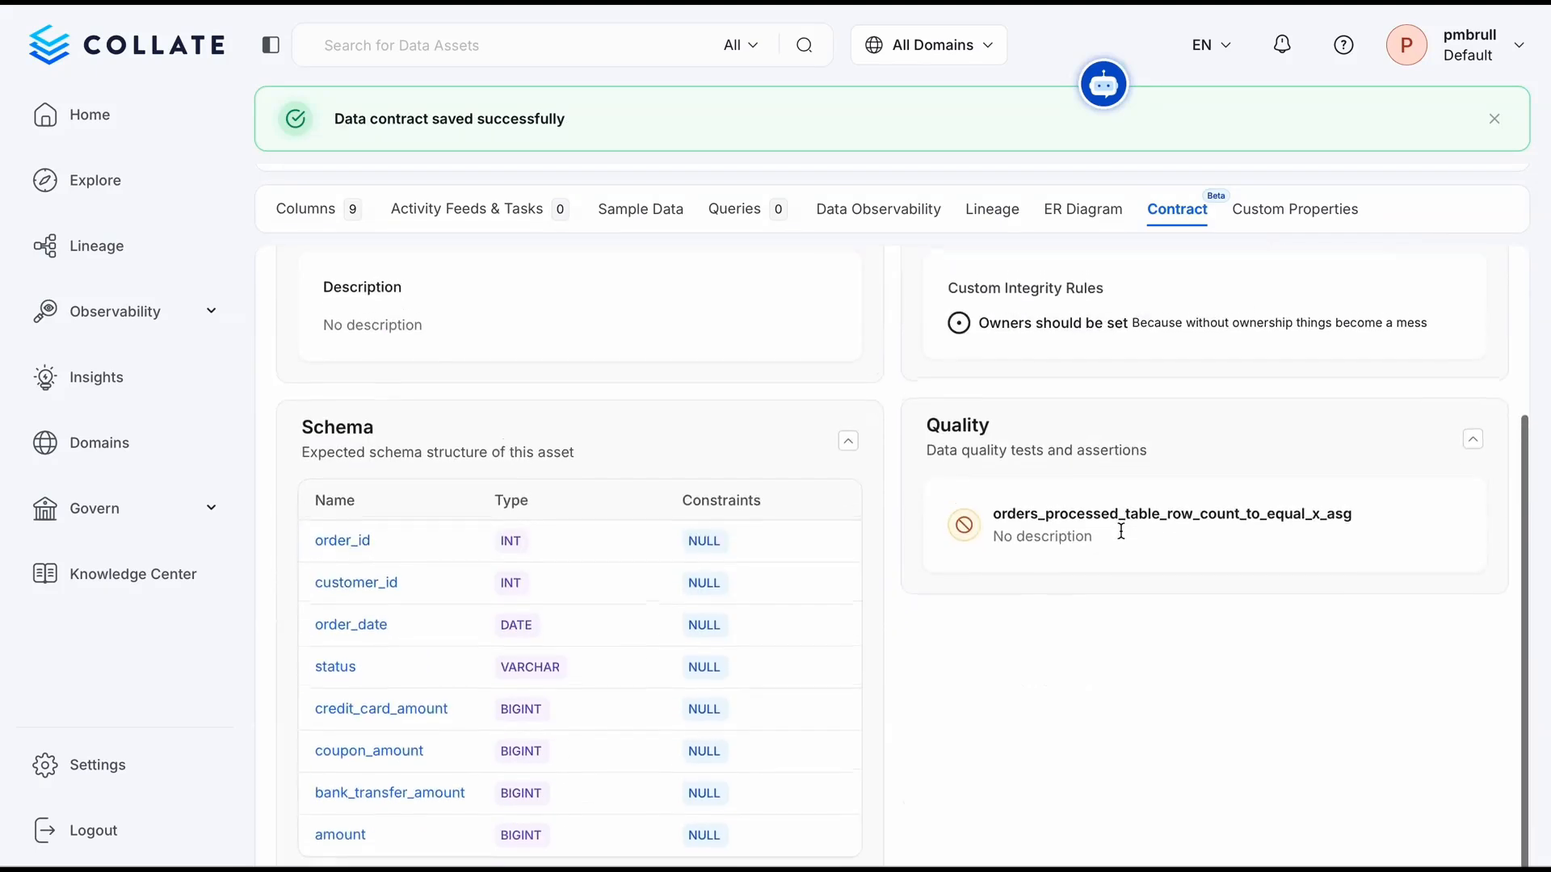
scroll(1121, 529, "up", 3)
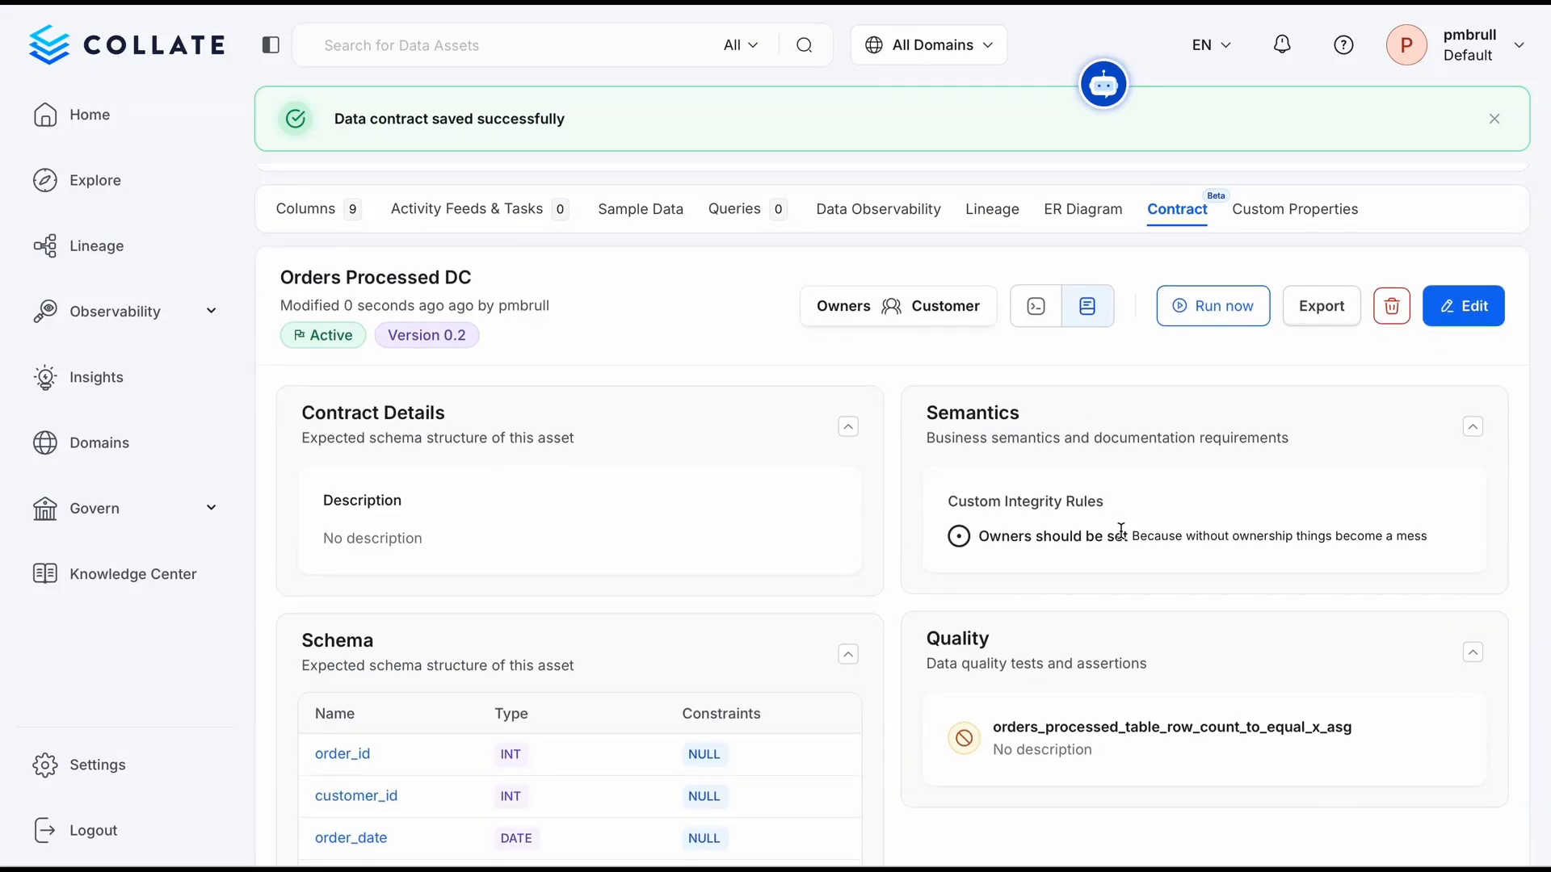
Run the contract's checks and examine the resulting contract status for schema and semantics
left_click(1200, 235)
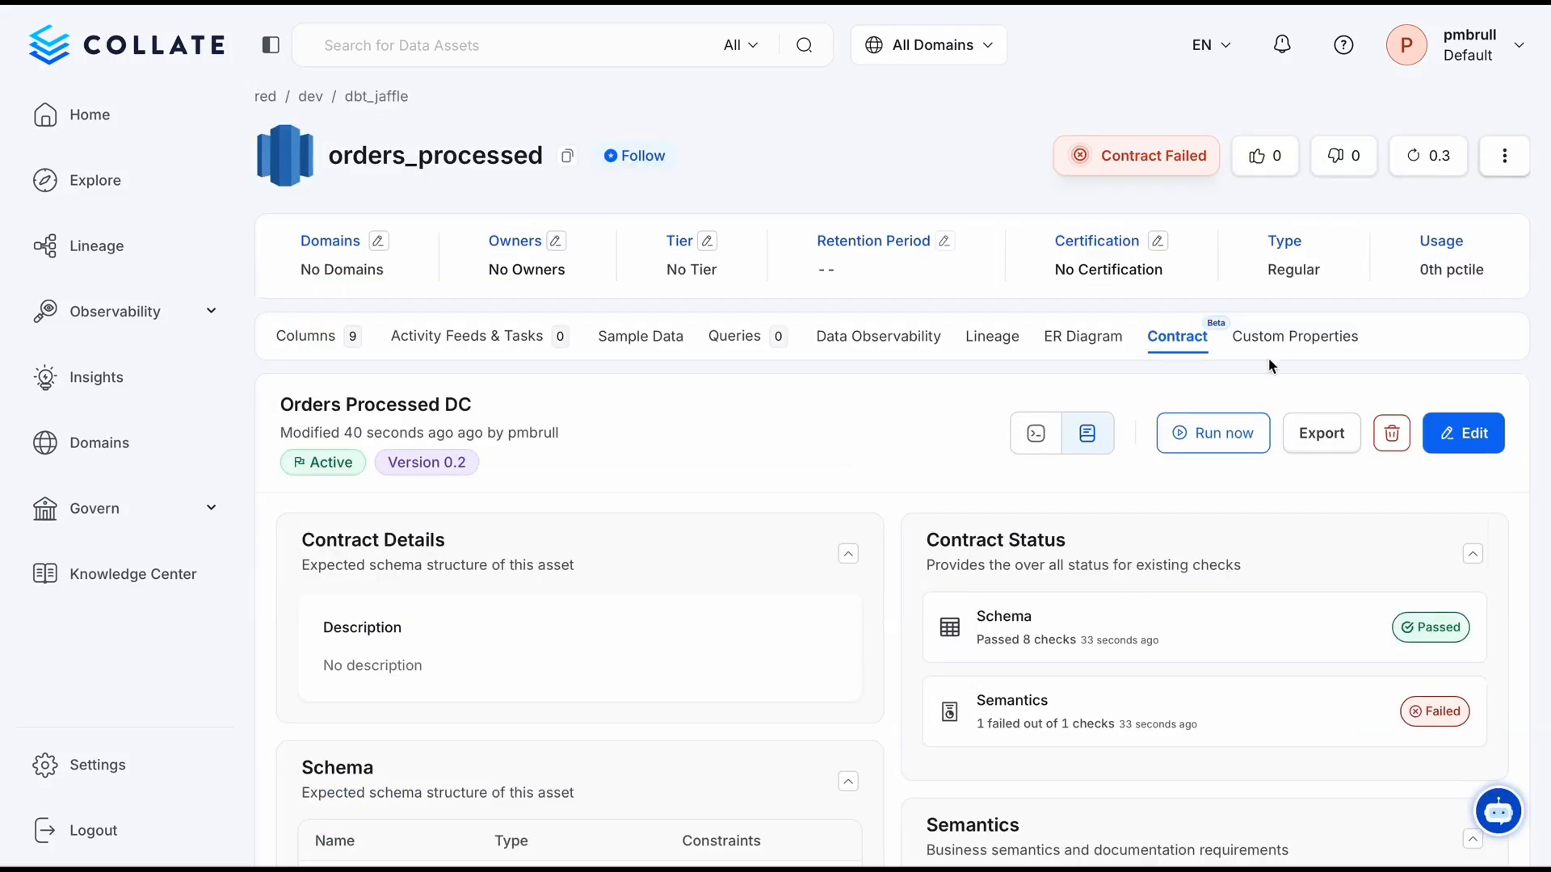
scroll(1157, 560, "down", 2)
scroll(1157, 560, "up", 1)
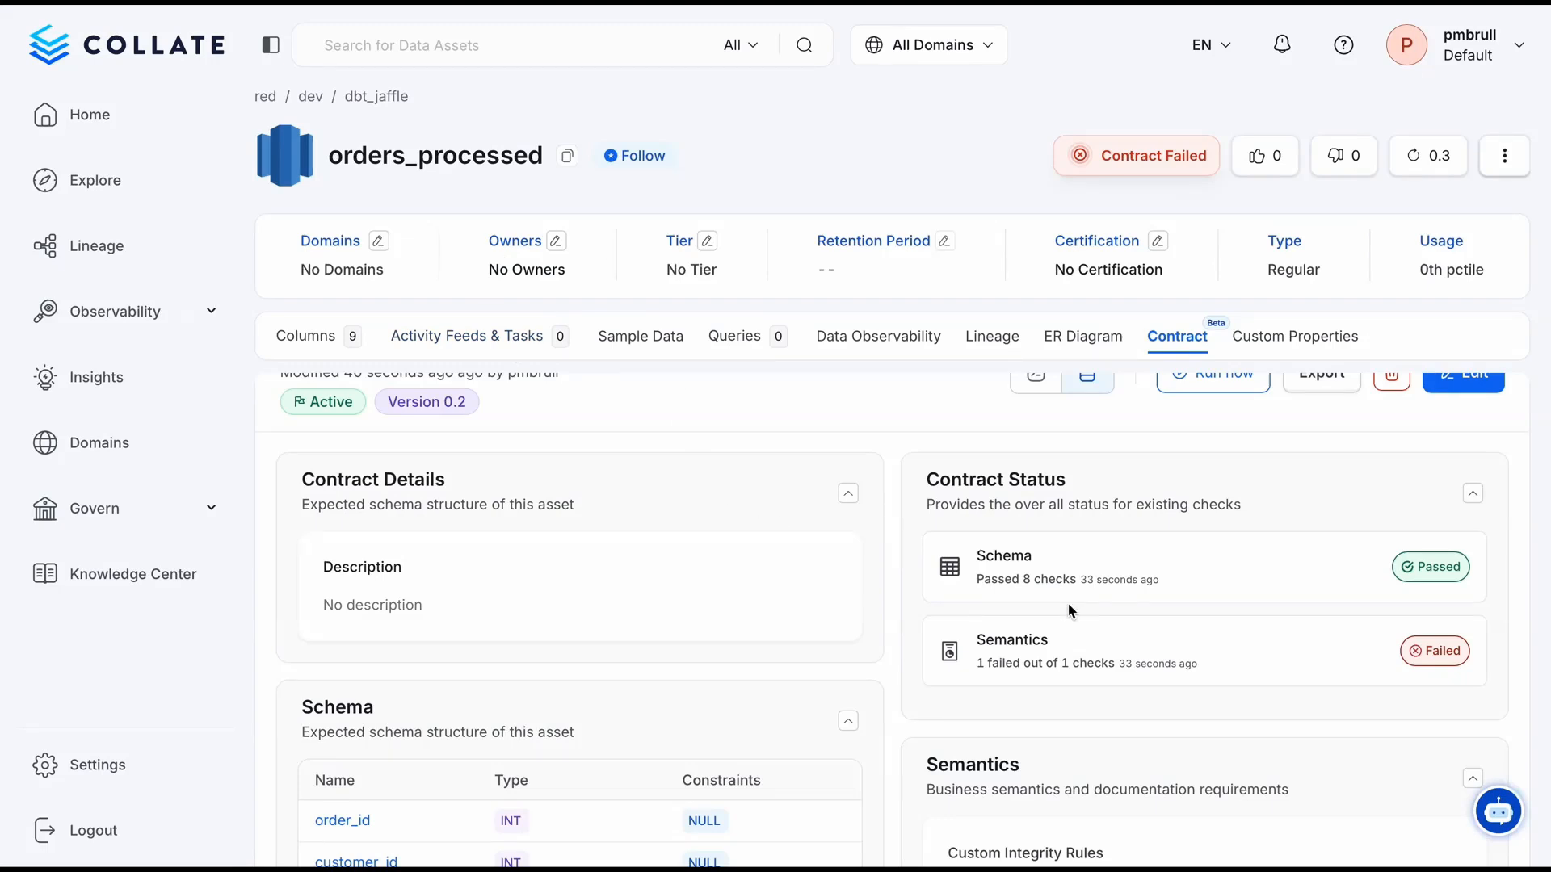
scroll(1069, 611, "up", 1)
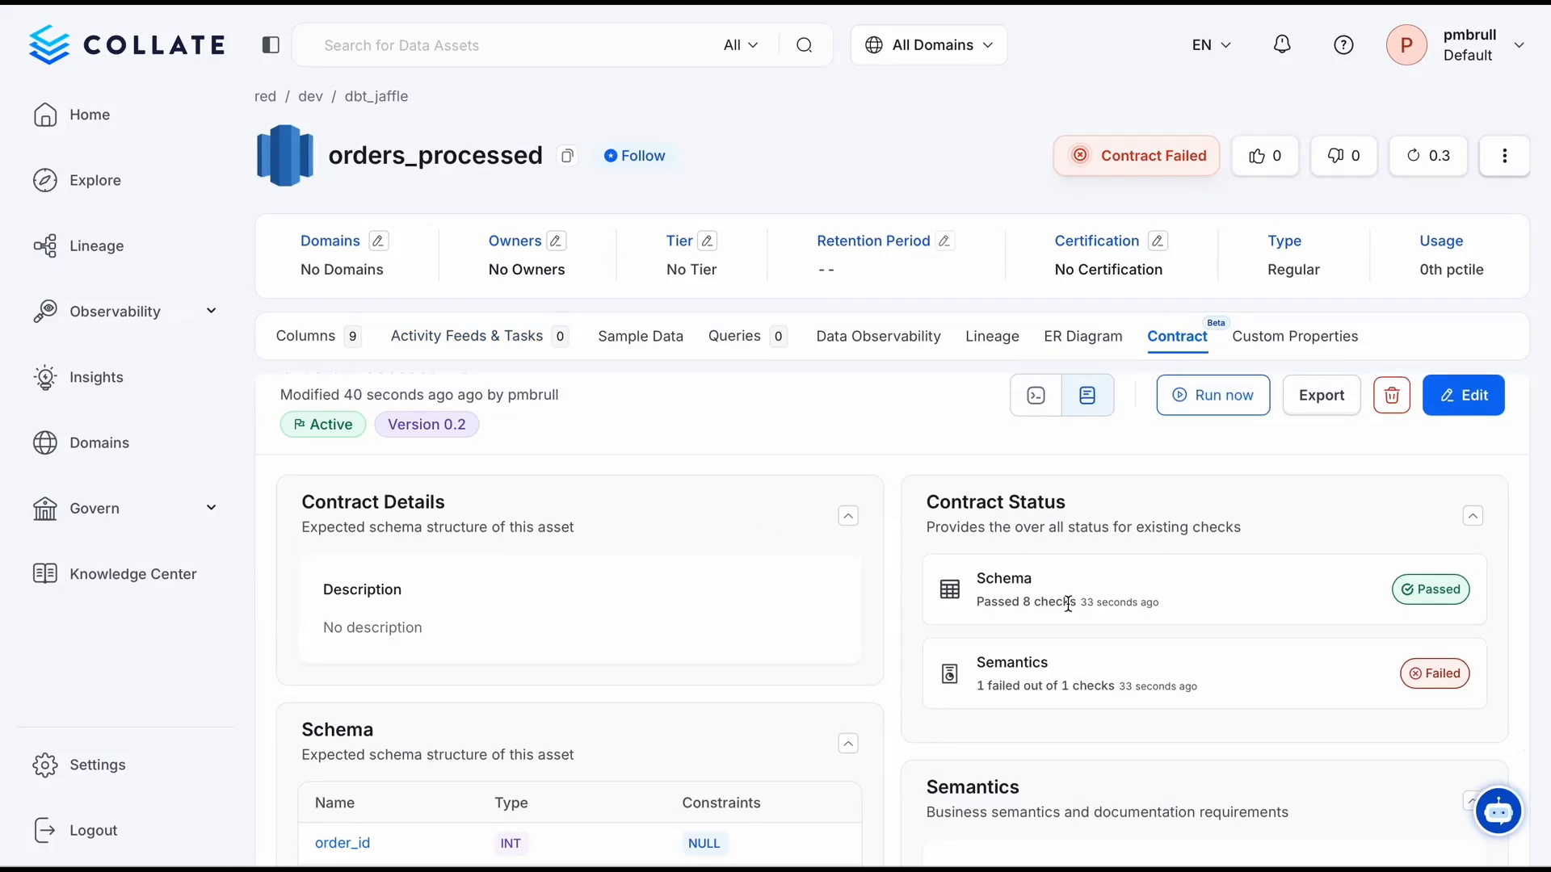